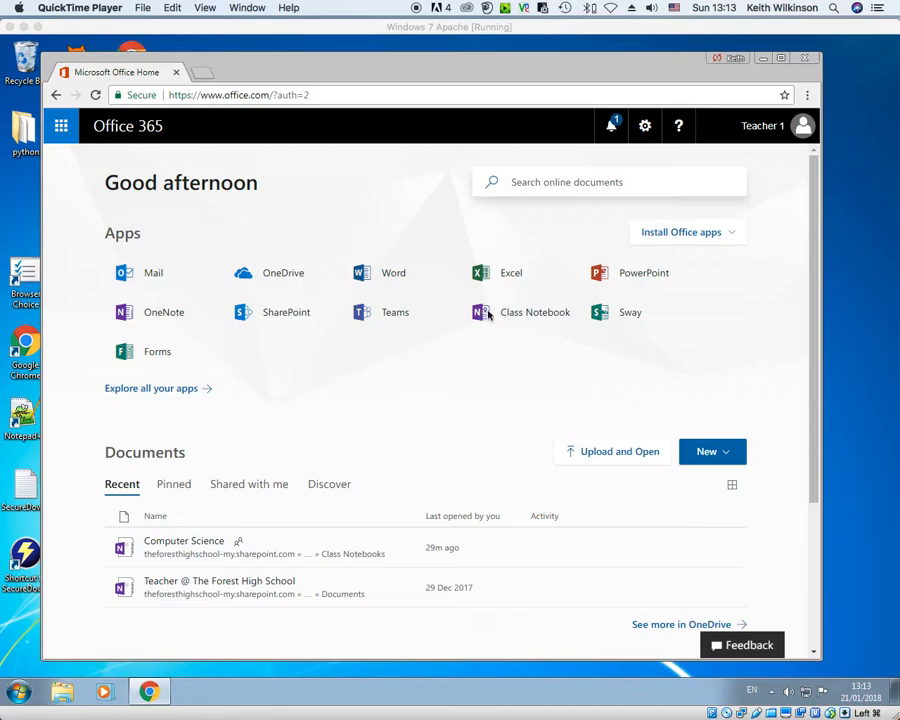
Start creating a new class notebook in OneNote Class Notebook and name it "template"
click(504, 316)
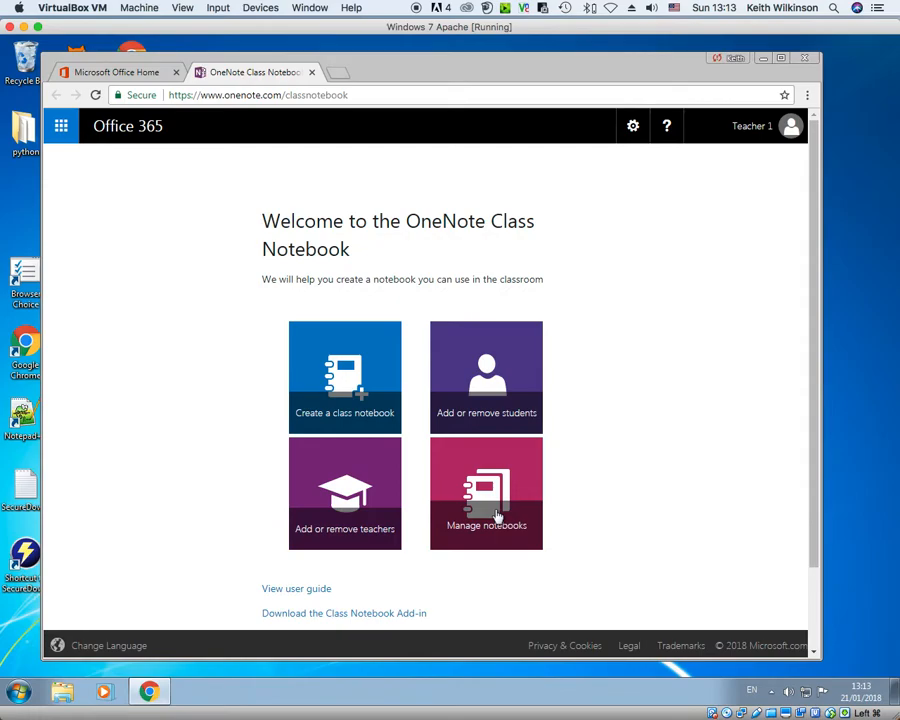
click(372, 409)
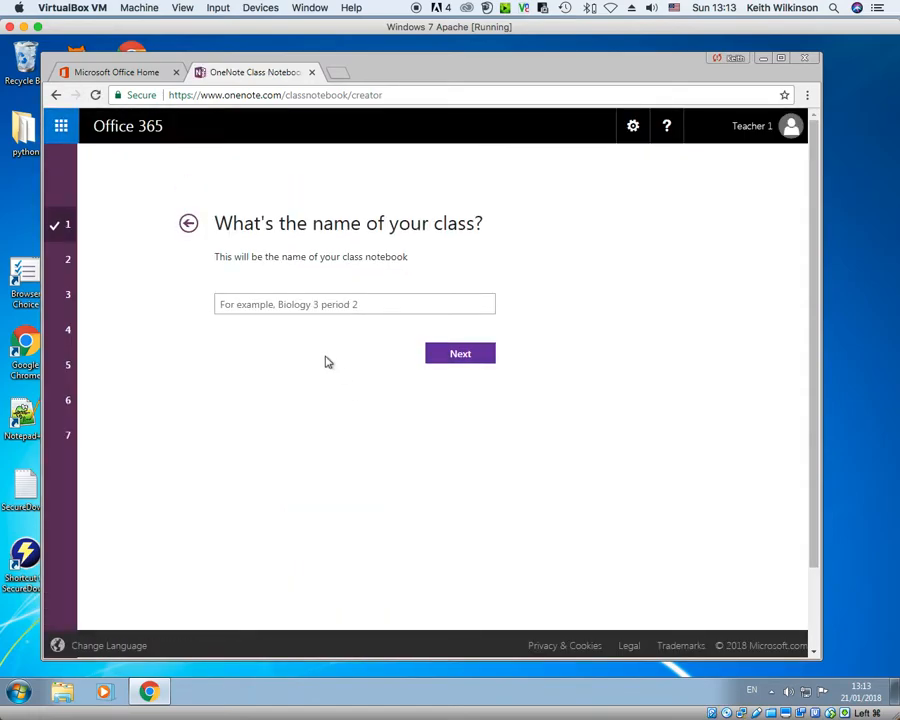
click(294, 306)
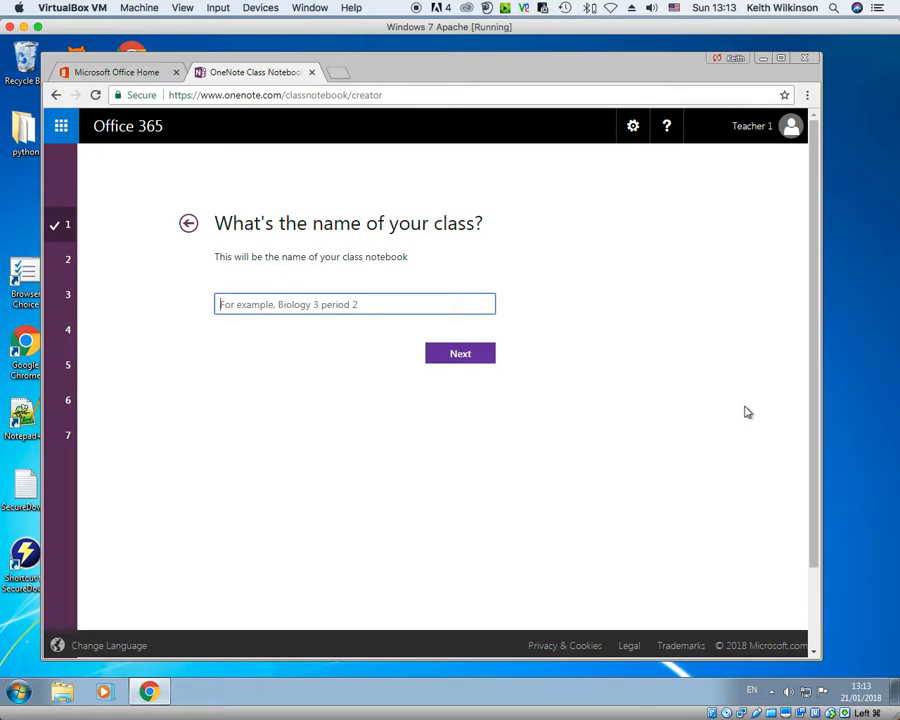
text(template)
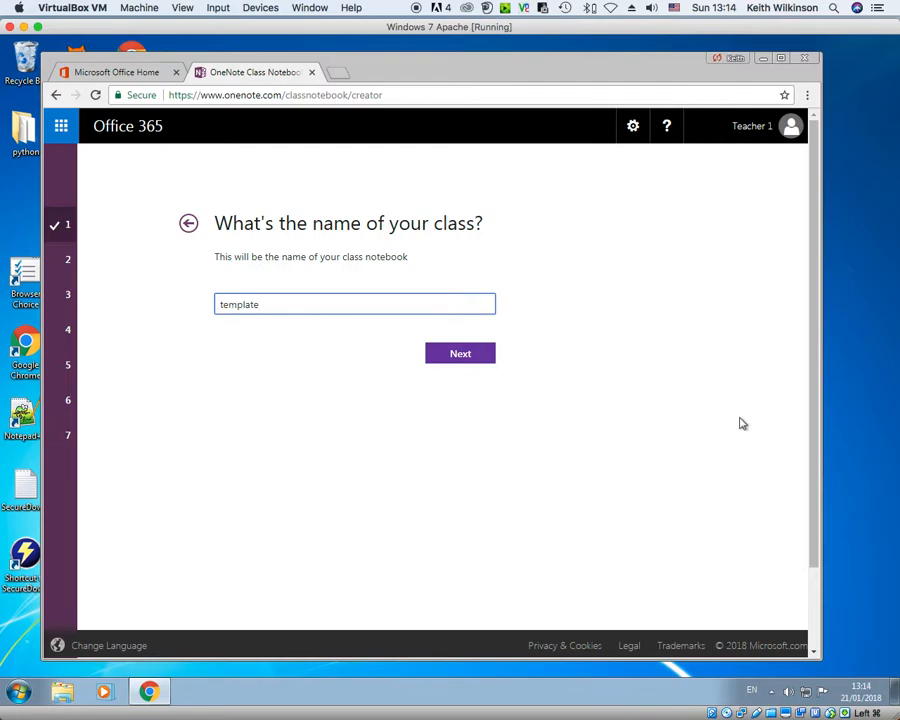
click(476, 357)
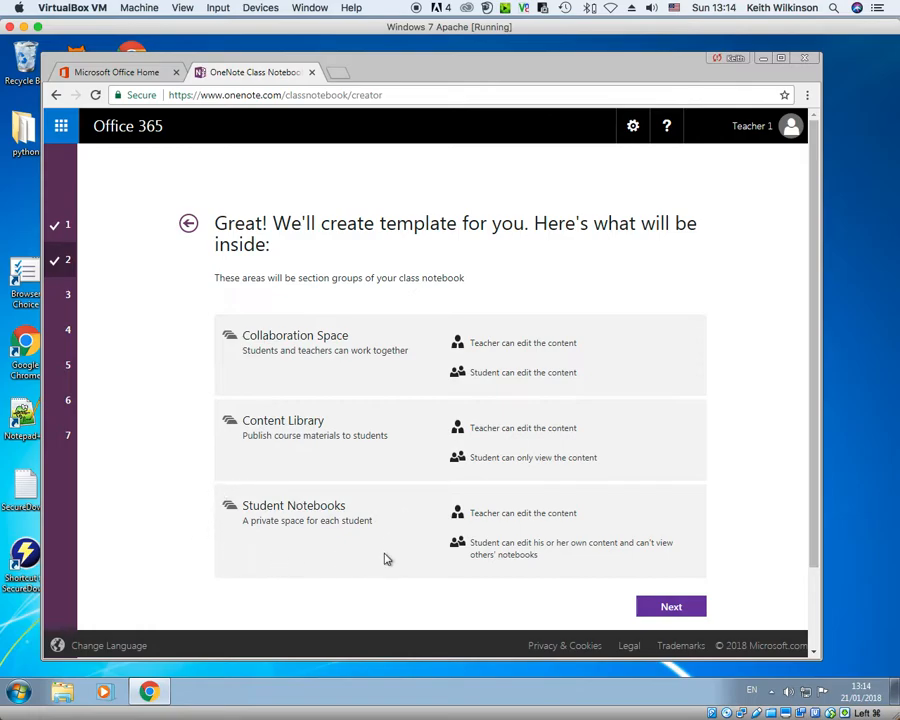
Accept the default section groups and continue without adding any other teachers or students
click(655, 612)
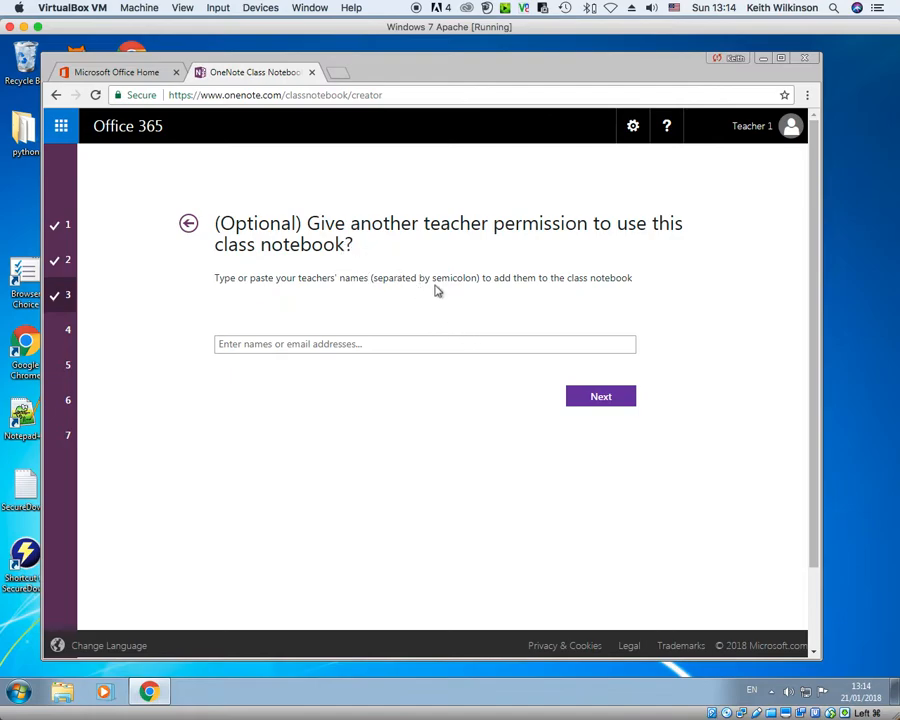
click(599, 396)
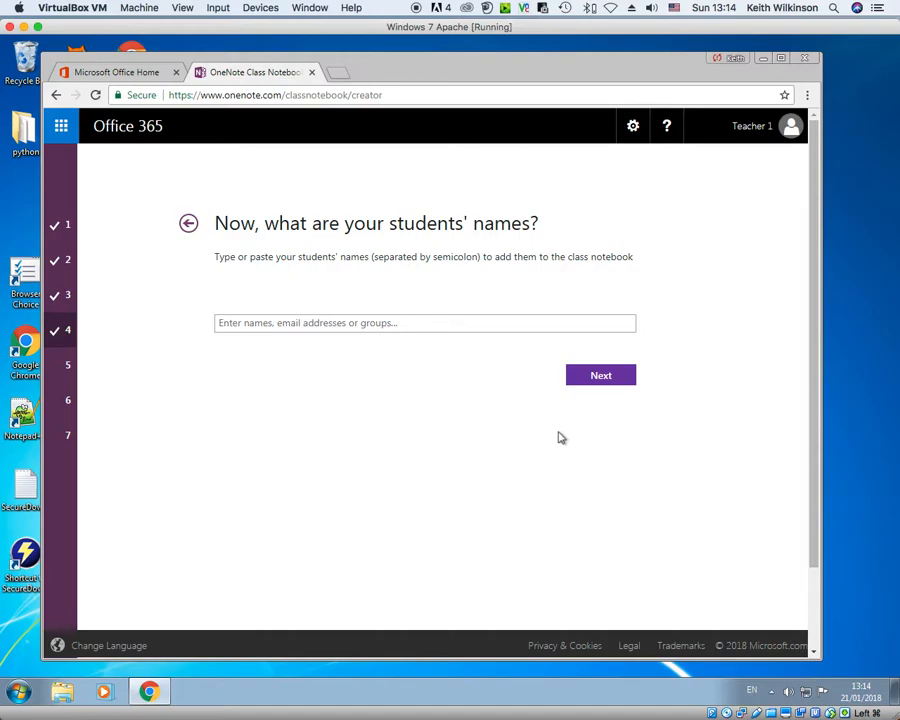
click(599, 376)
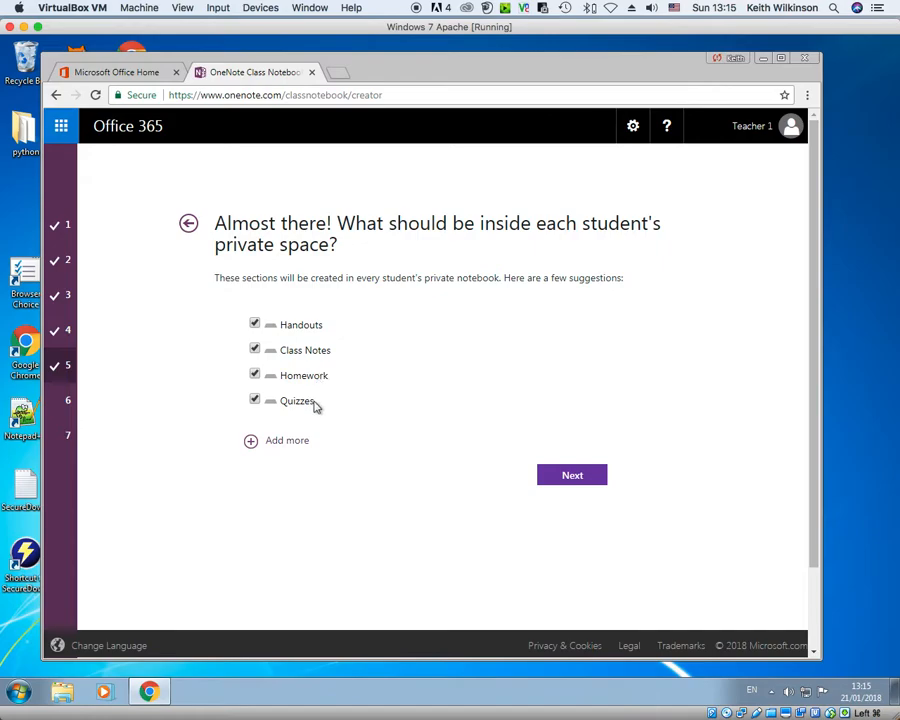
Exclude the Handouts, Class Notes and Quizzes sections from each student's private space
click(256, 326)
click(255, 349)
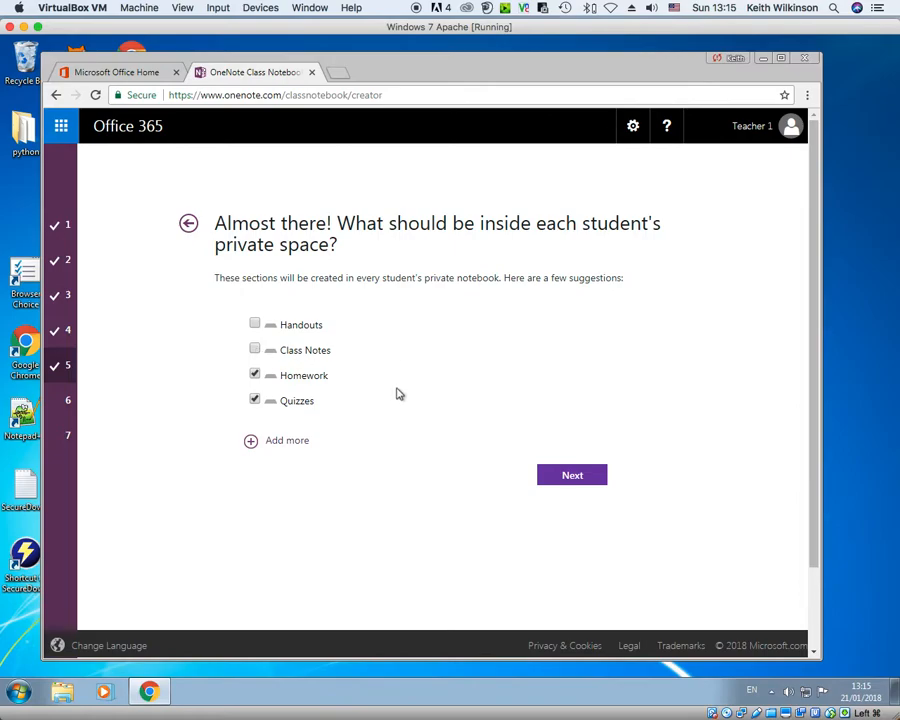
click(255, 400)
Add two custom sections named "Topic 1" and "Topic 2" to the students' private space
click(251, 443)
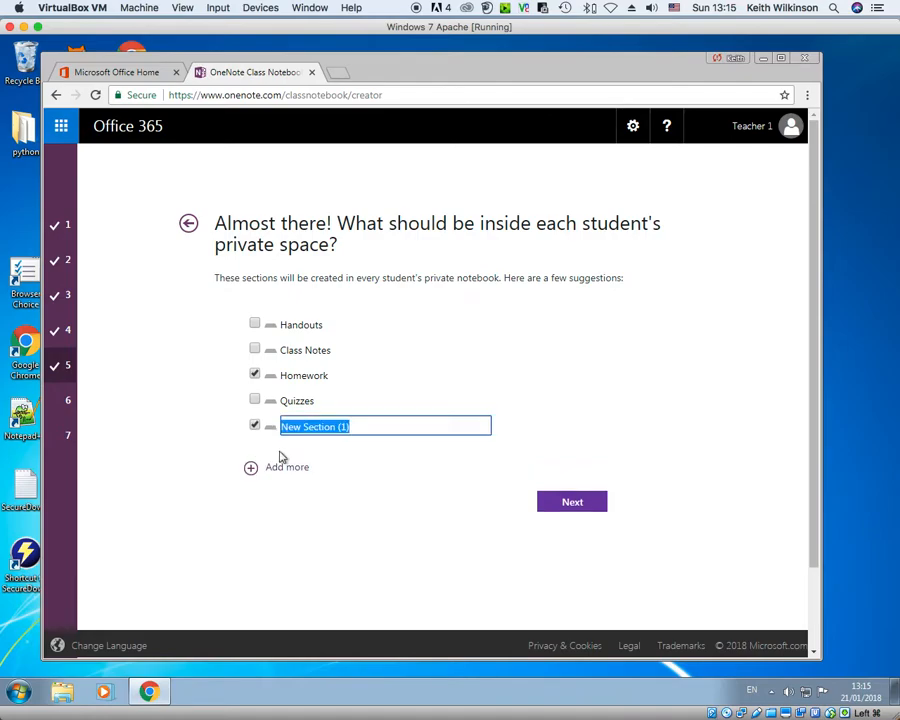
text(Topics)
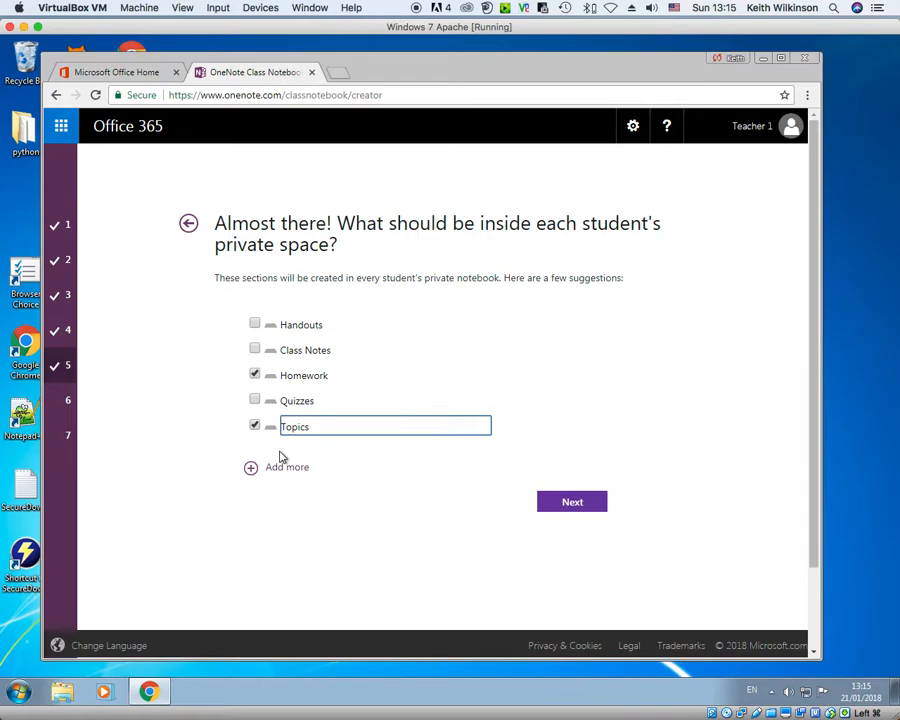
key(BackSpace)
text(1)
click(256, 468)
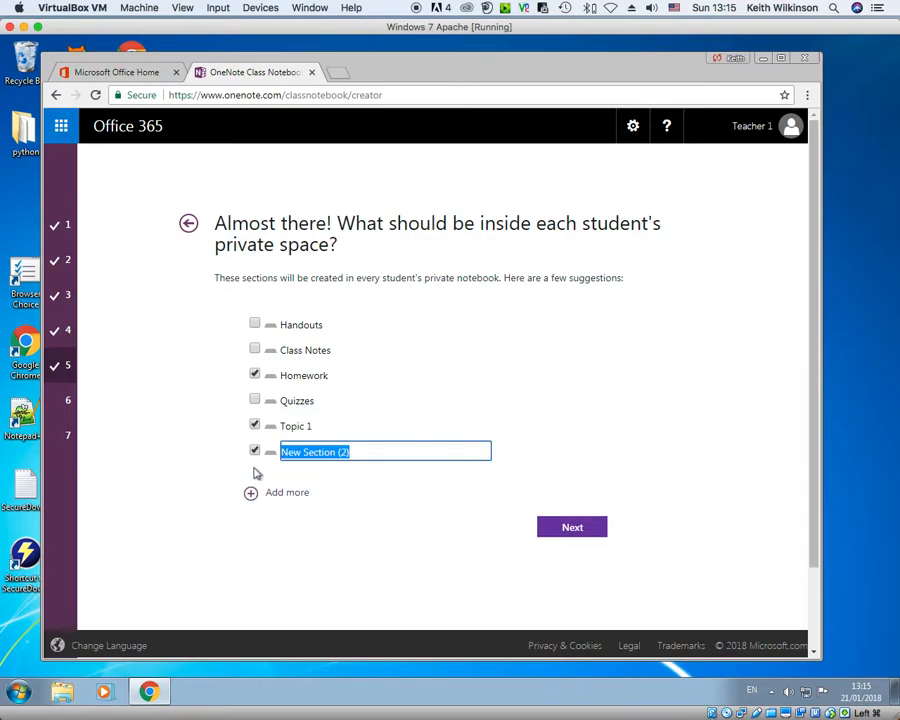
text(Top)
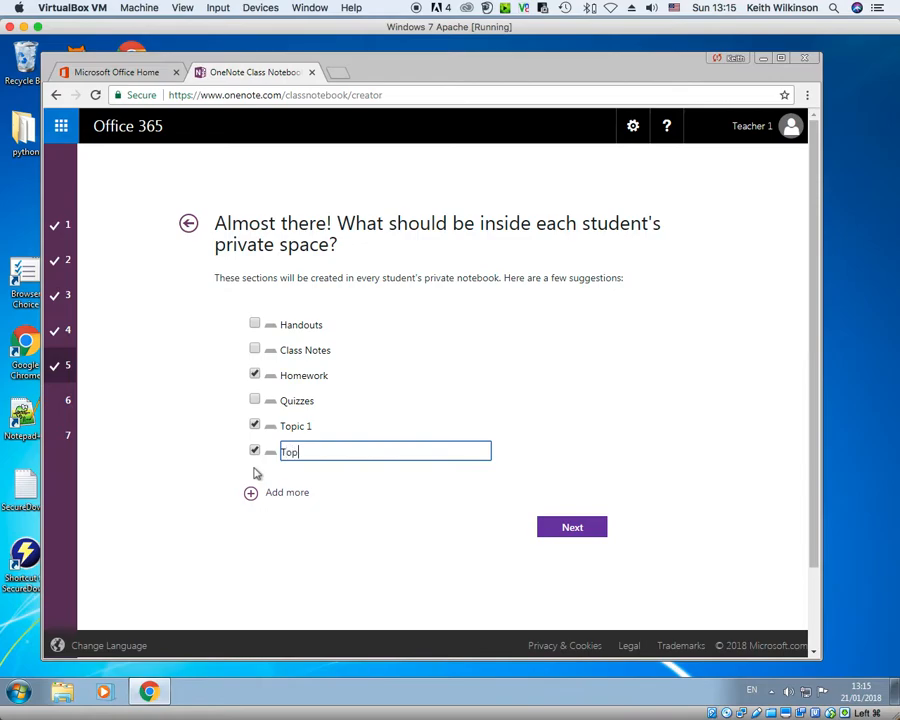
text(ic 2)
Add two more student sections named "Lesson 1" and "Lesson 2"
click(253, 497)
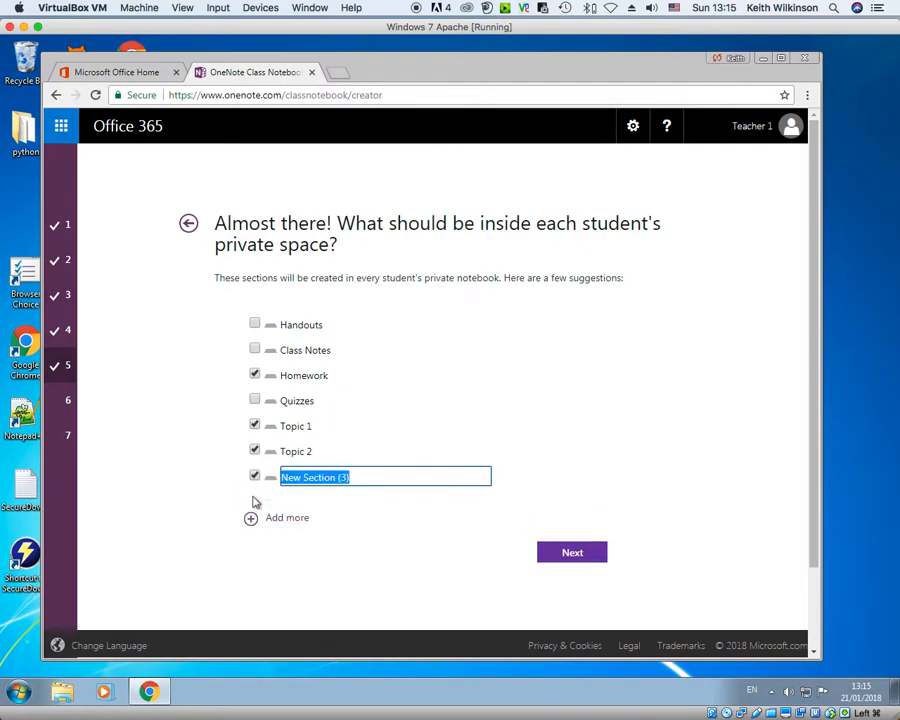
text(Lesson 1)
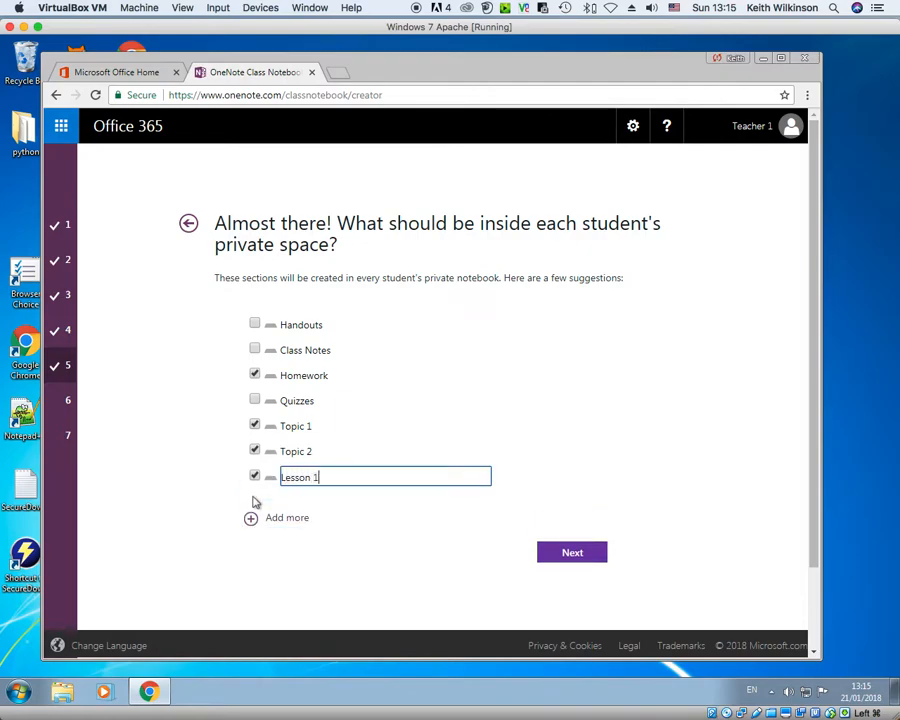
click(250, 517)
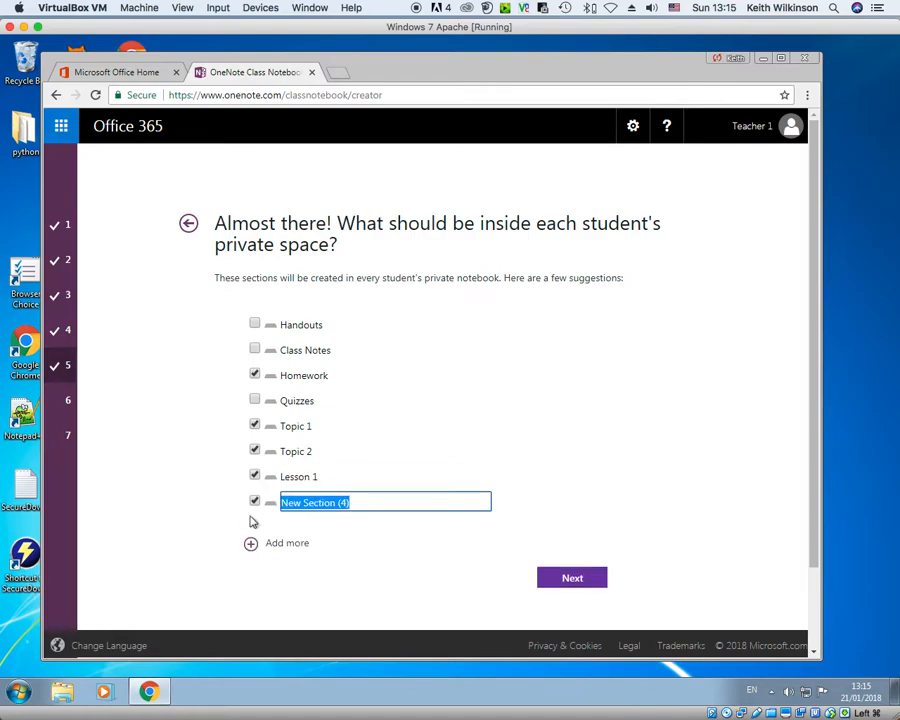
text(Lesso)
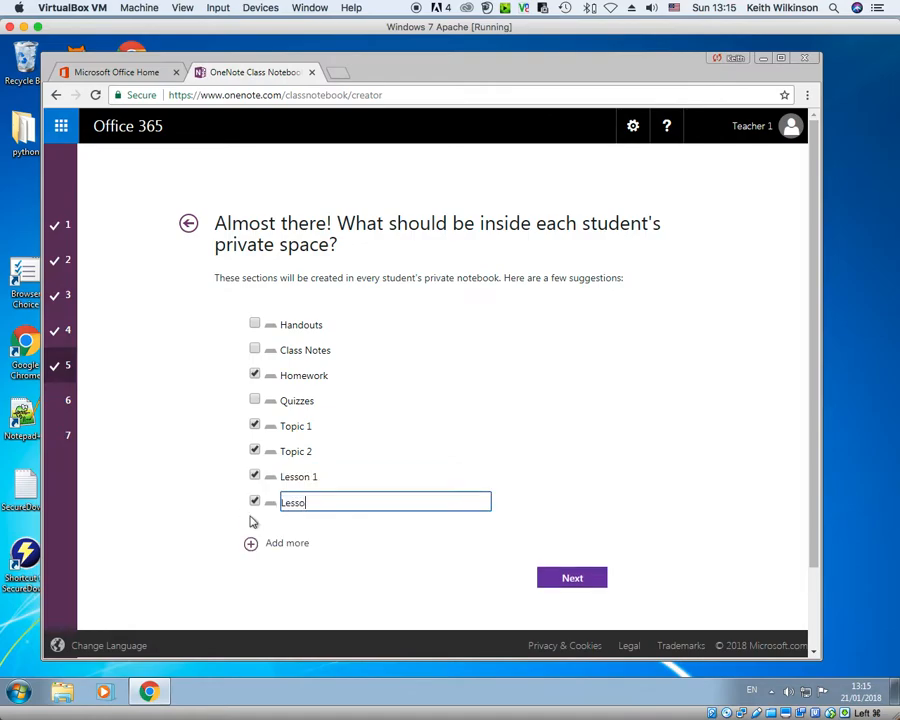
text(n 2)
key(Return)
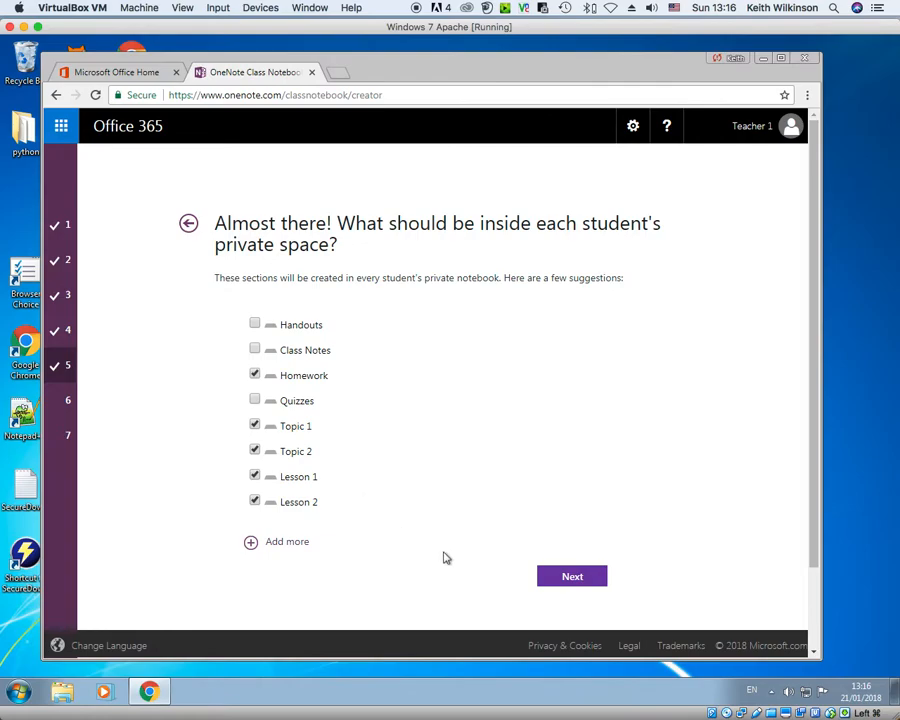
Preview the teacher's and student's versions of the notebook, and create it
click(551, 574)
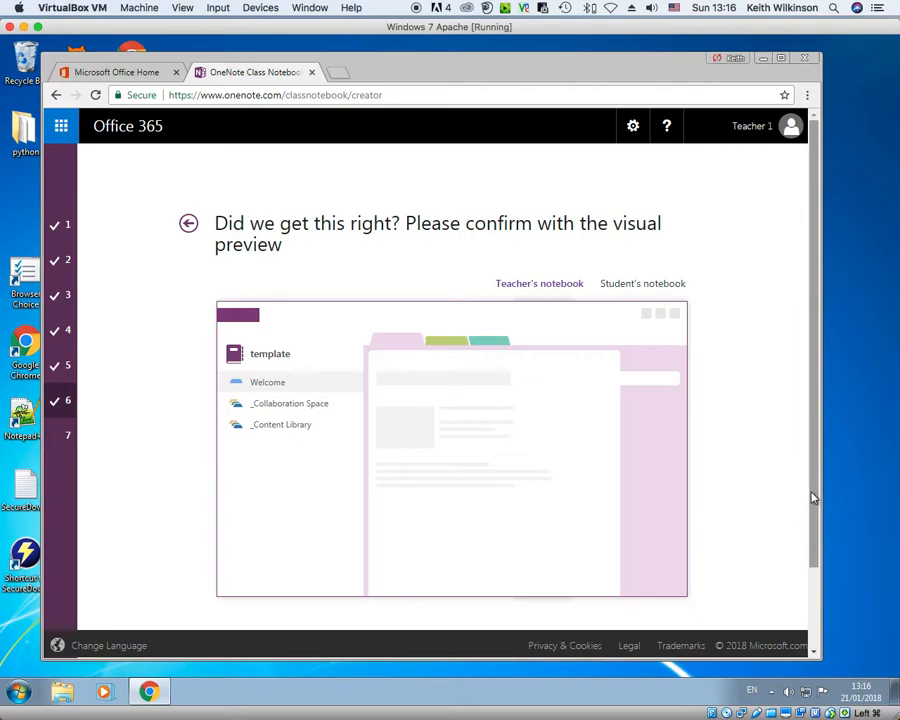
drag(811, 495, 813, 567)
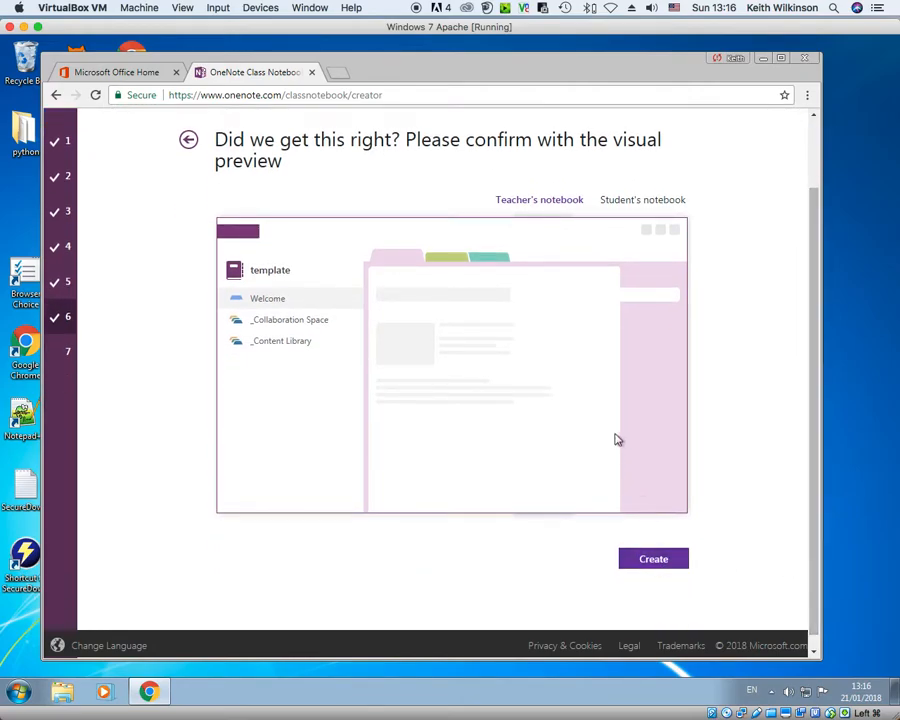
click(623, 205)
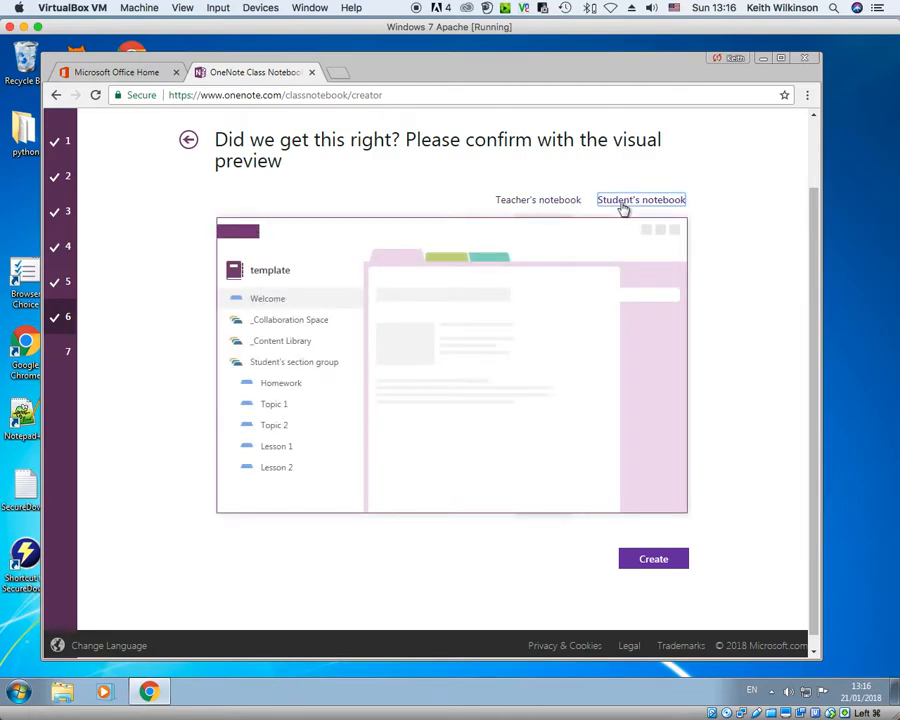
click(566, 204)
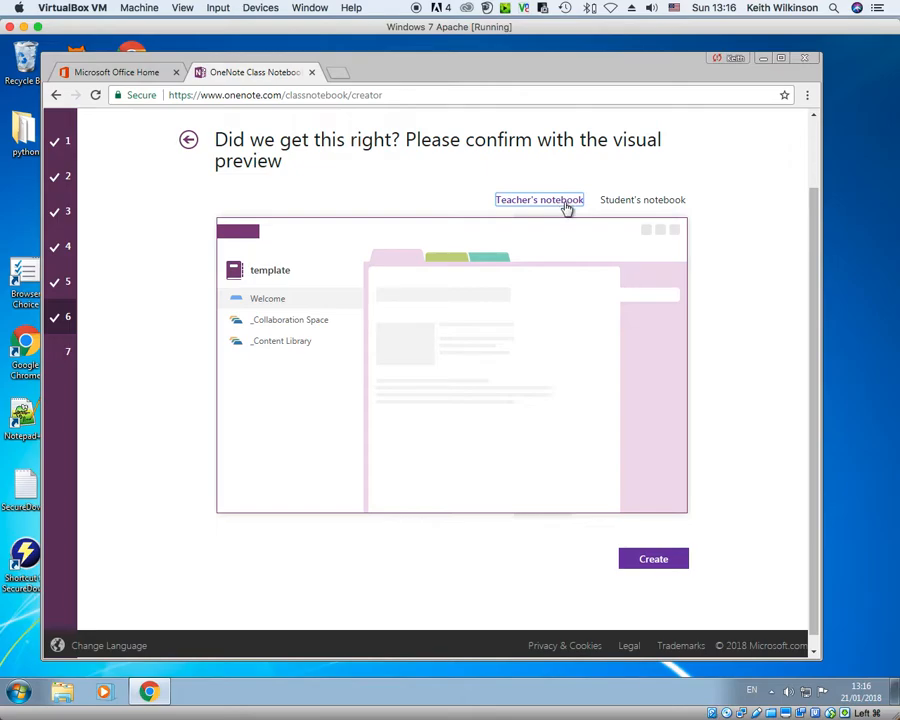
click(612, 204)
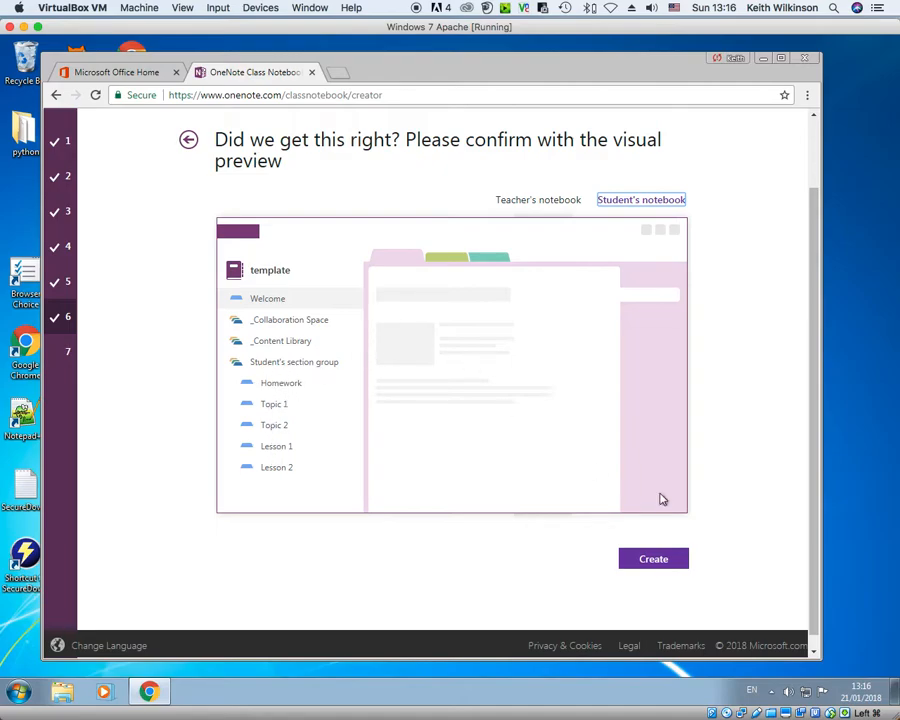
click(664, 562)
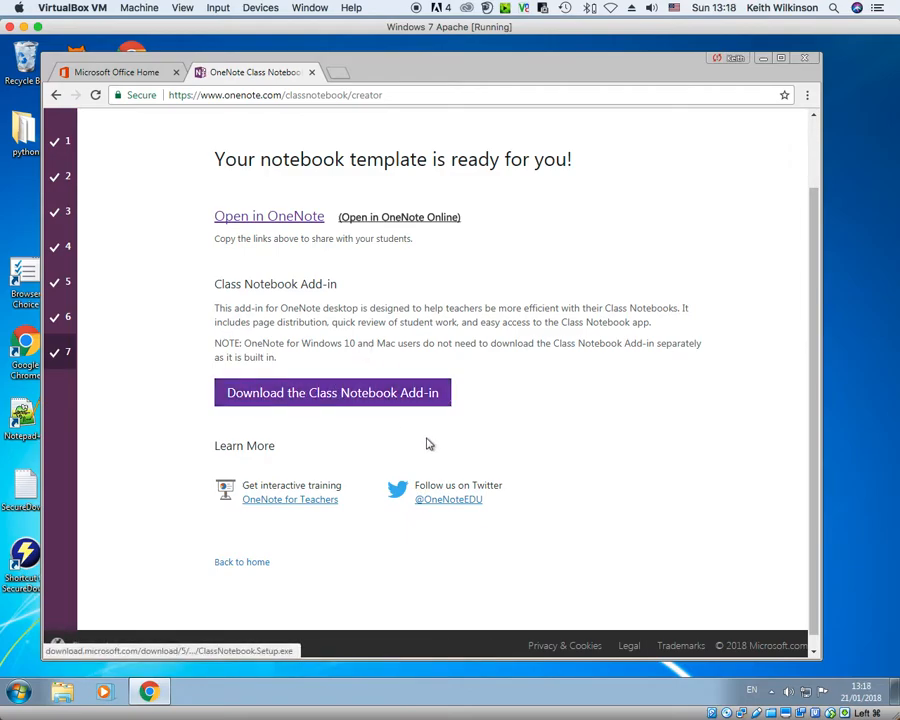
Download the Class Notebook Add-in and install it, accepting the license terms and closing the setup
click(368, 395)
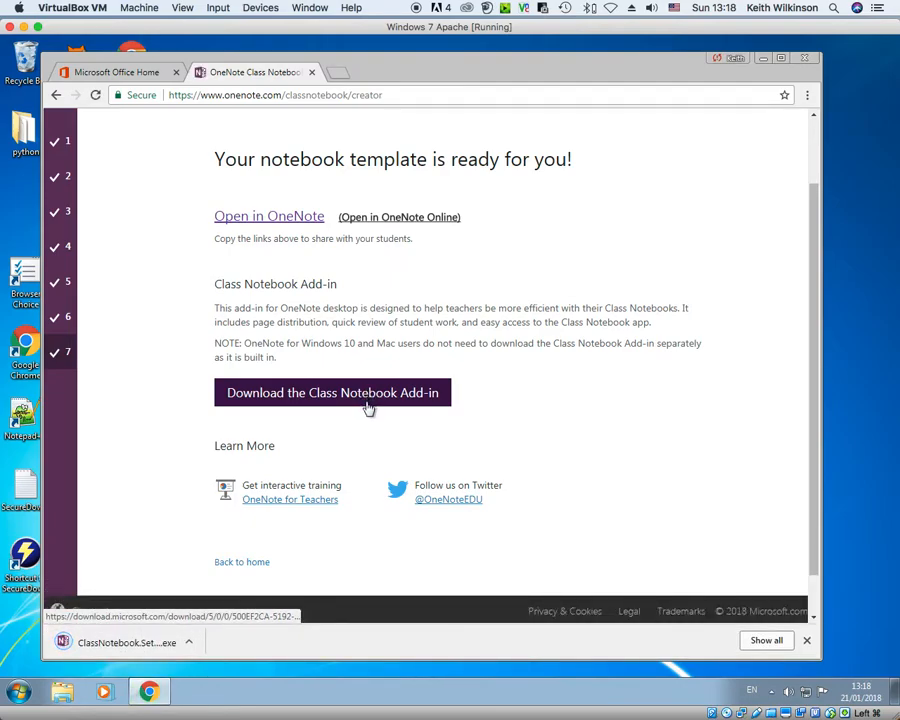
click(155, 645)
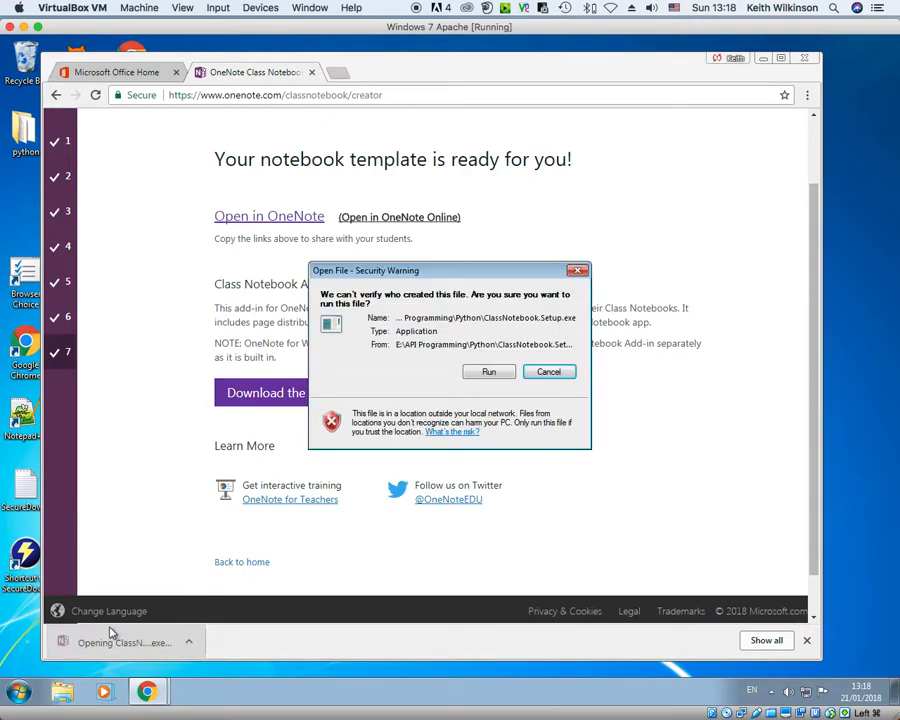
click(506, 372)
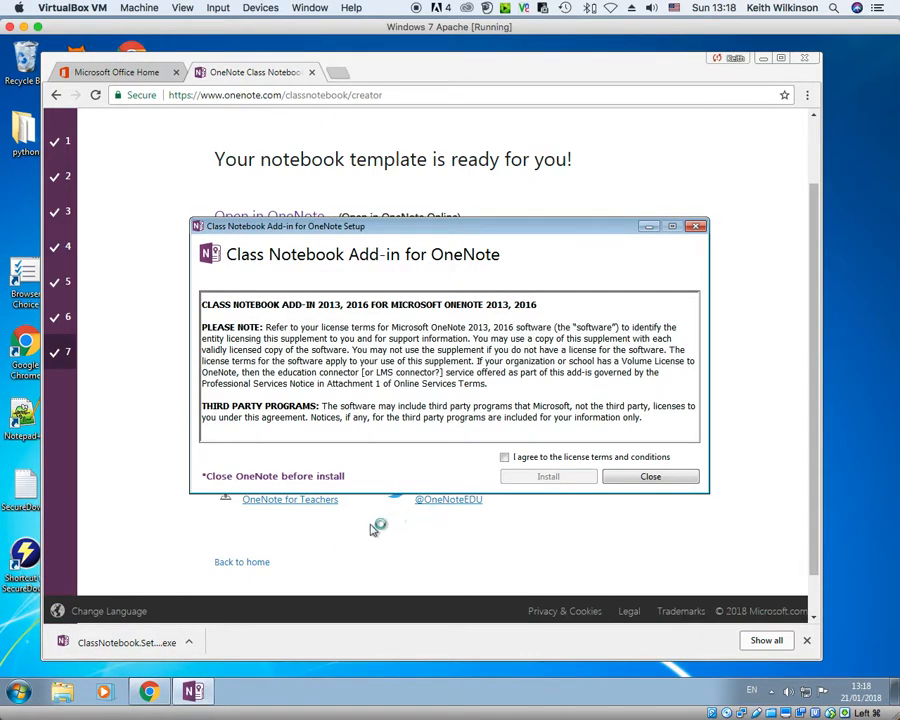
click(504, 457)
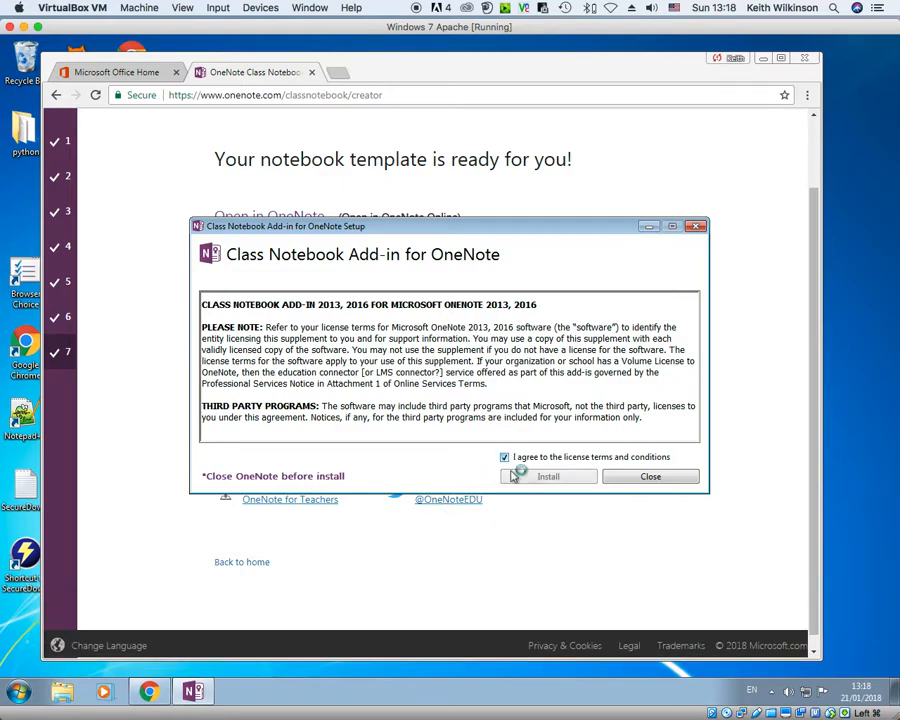
click(533, 479)
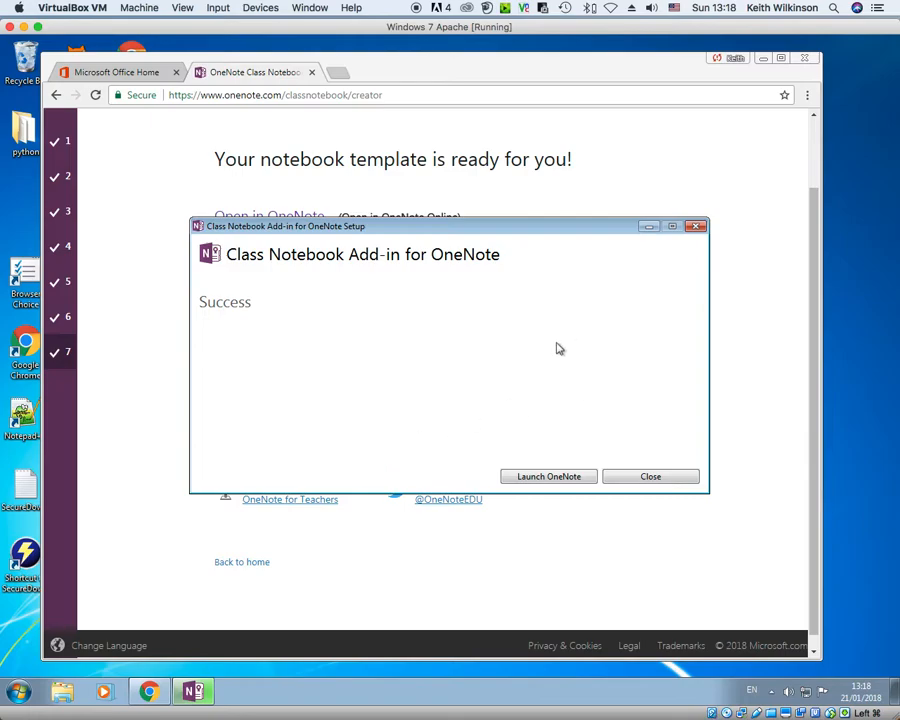
click(657, 479)
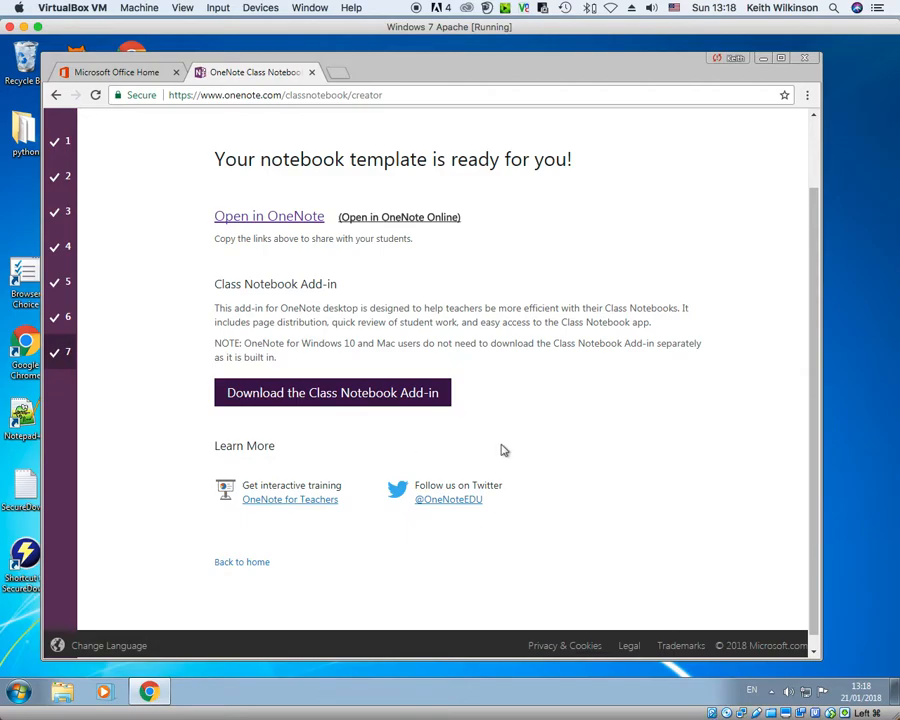
Open the new notebook in OneNote Online and permanently delete the "Welcome to the OneNote Class Notebook" page
click(401, 222)
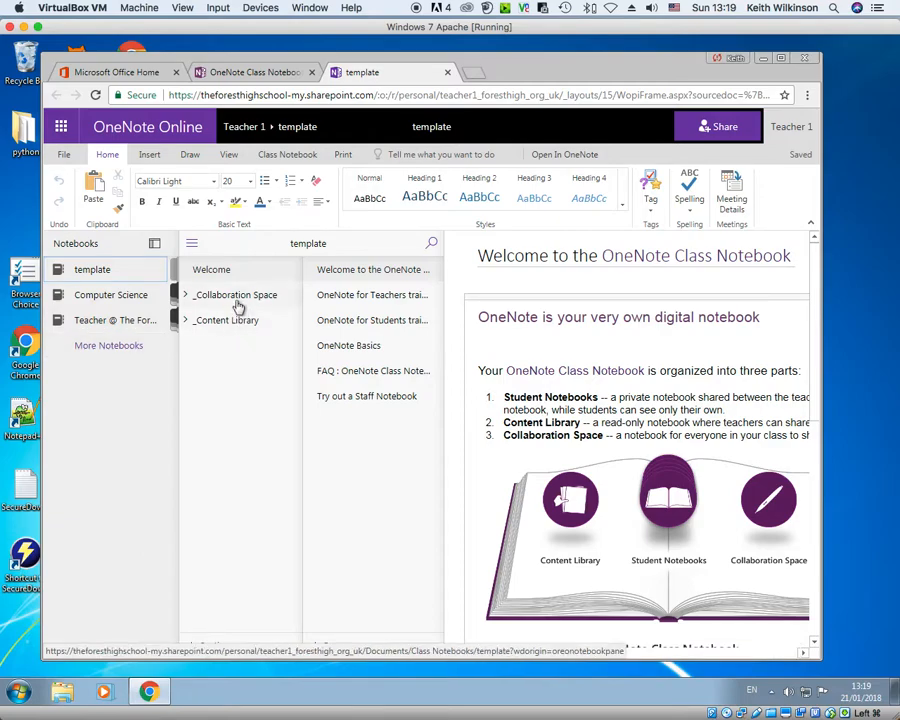
right_click(365, 280)
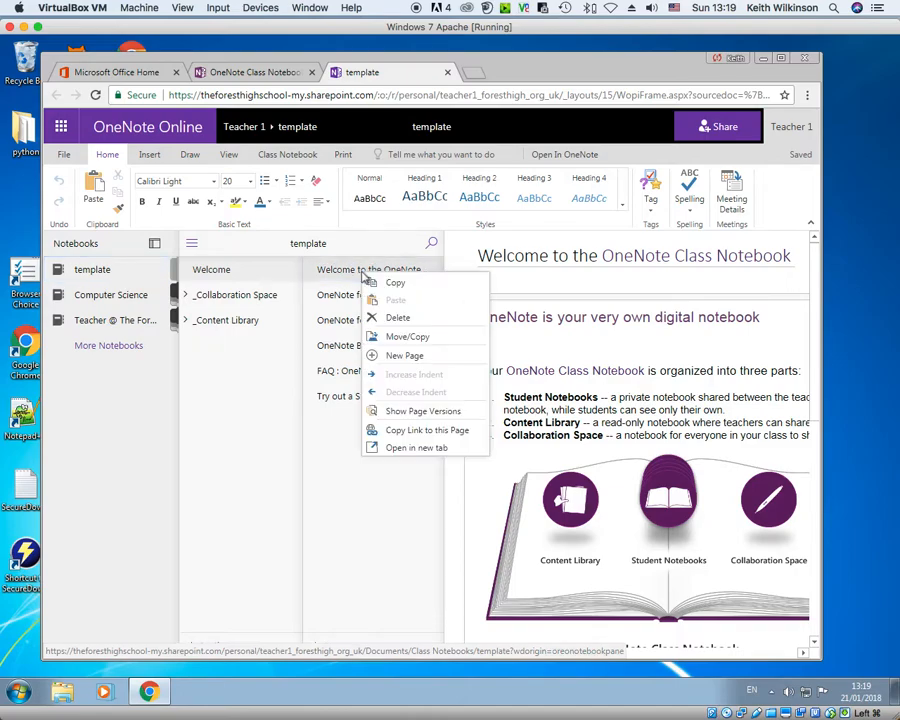
click(400, 316)
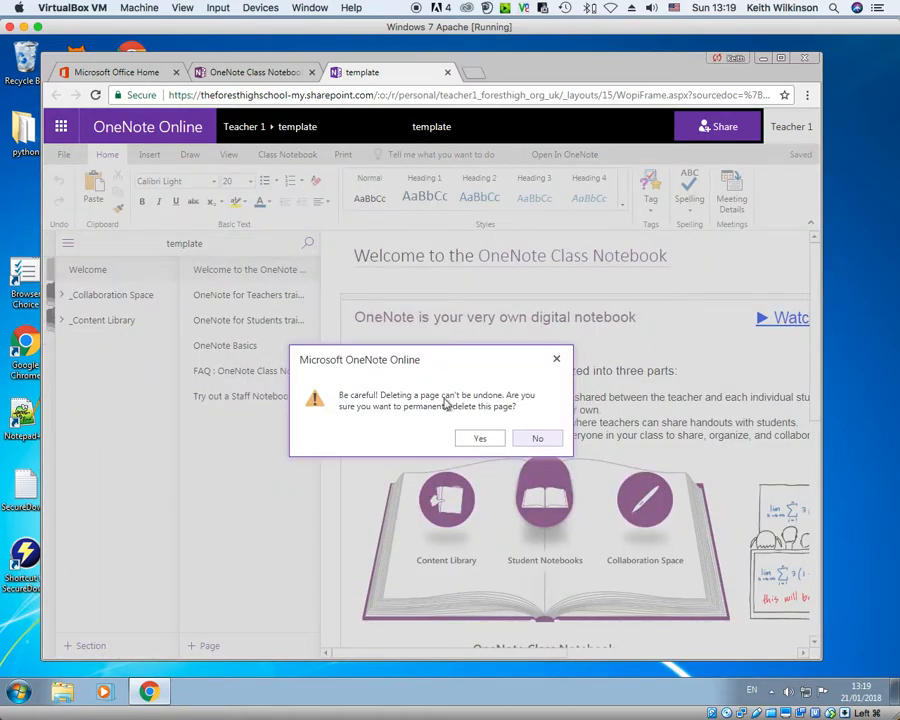
click(479, 441)
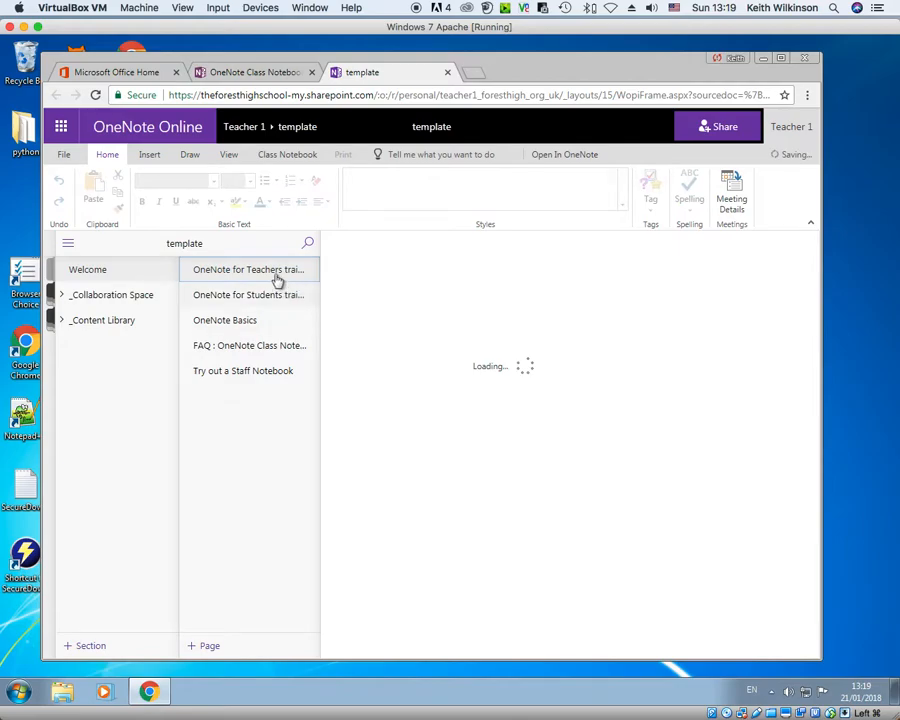
Permanently delete the "OneNote for Teachers training" and "OneNote for Students training" pages from the Welcome section
right_click(276, 278)
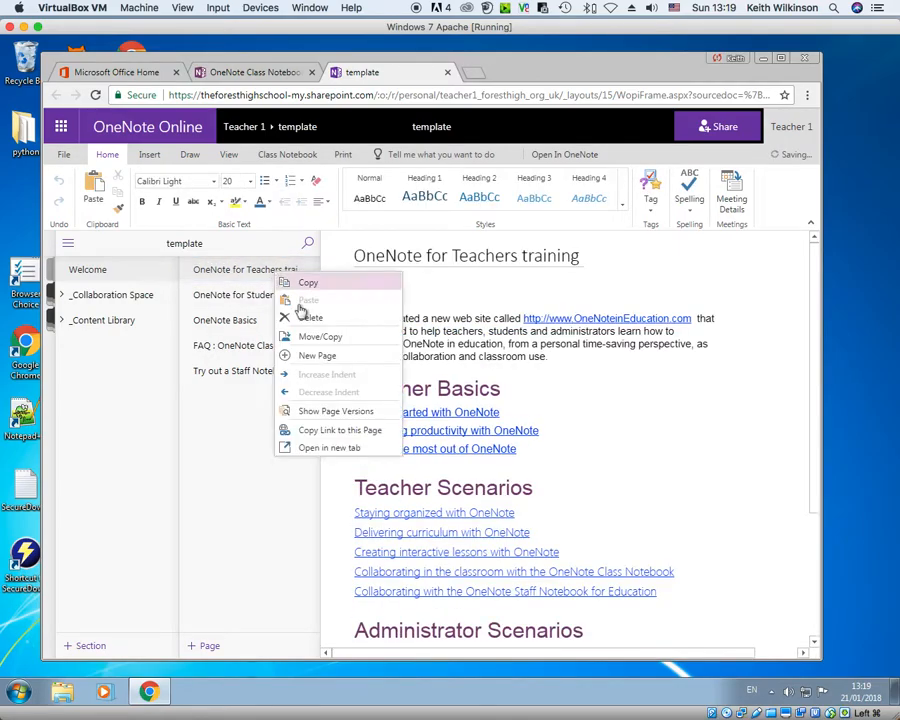
click(305, 319)
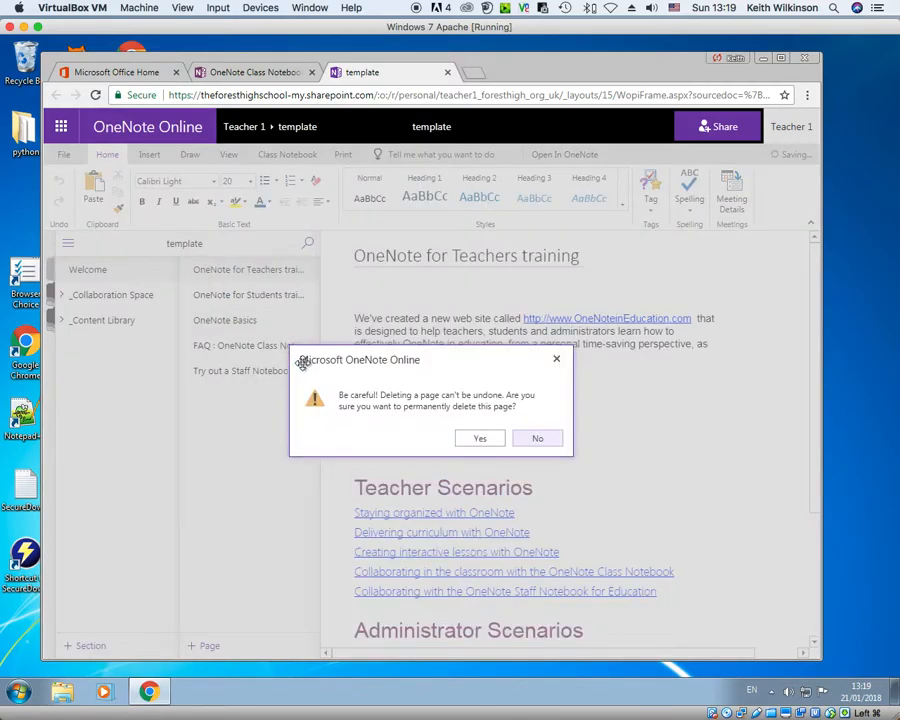
click(479, 438)
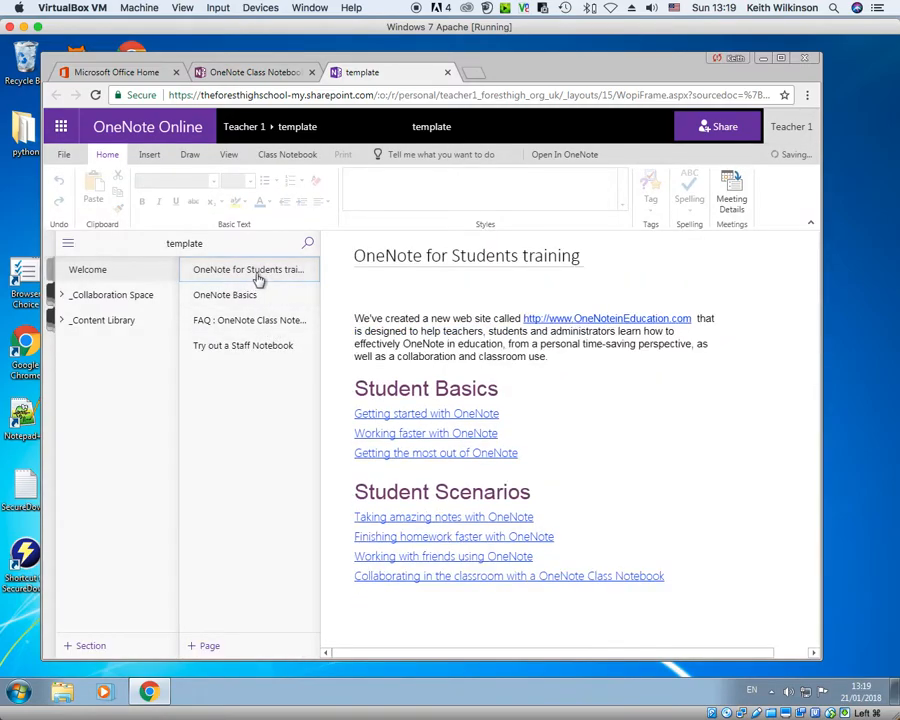
right_click(258, 278)
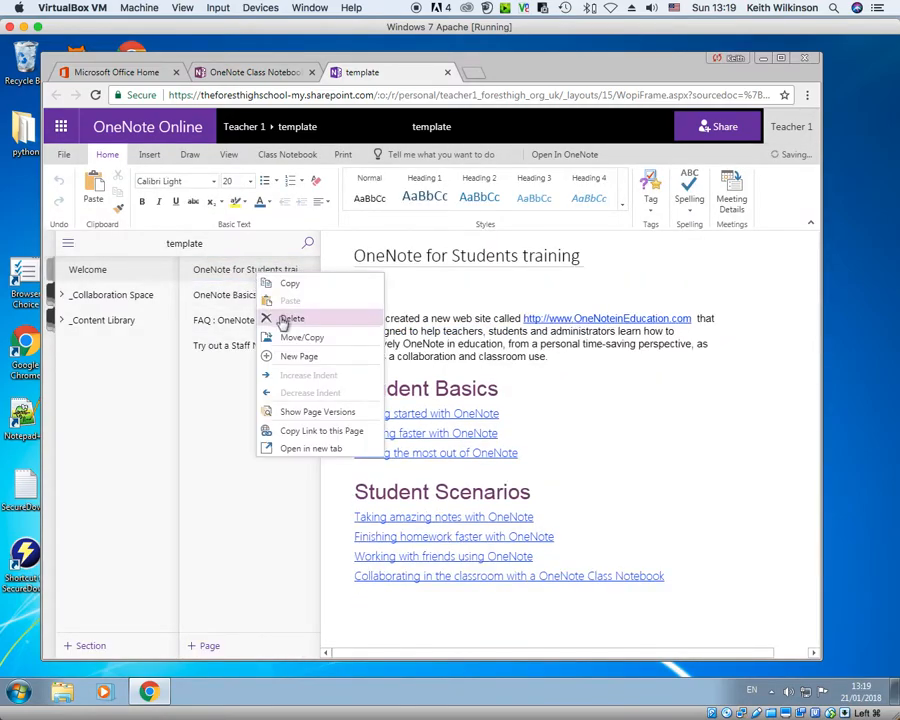
click(286, 319)
click(483, 440)
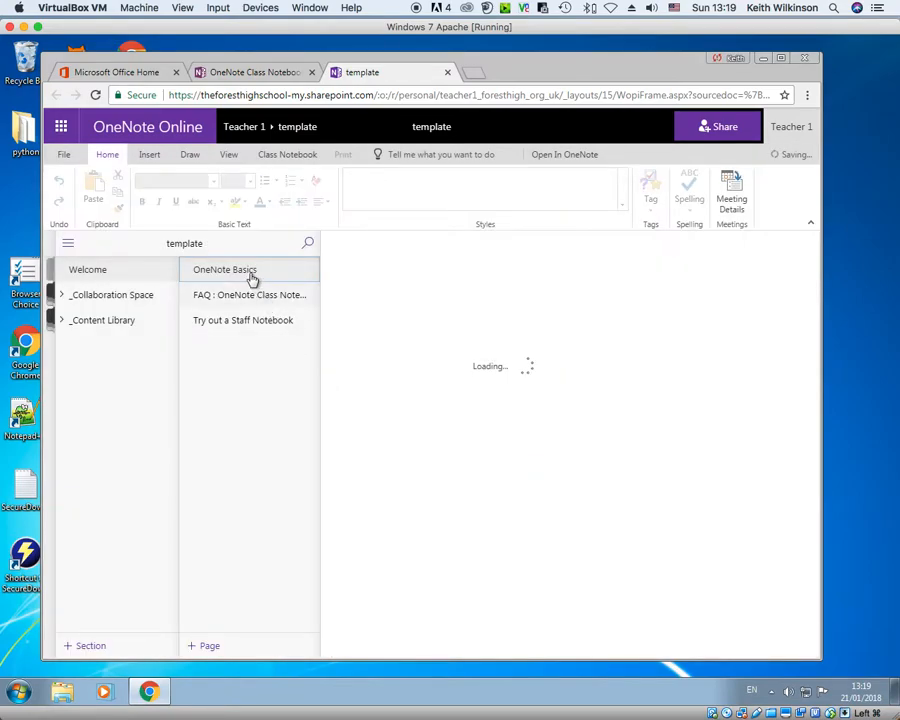
Permanently delete the "OneNote Basics" and "FAQ : OneNote Class Notebooks" pages from the Welcome section
right_click(253, 279)
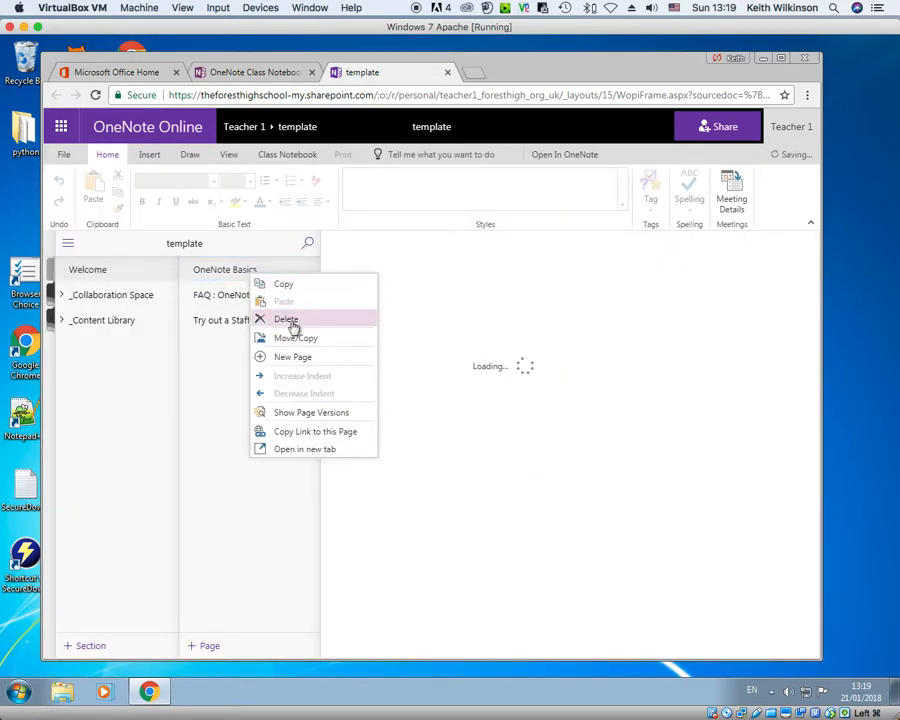
click(290, 321)
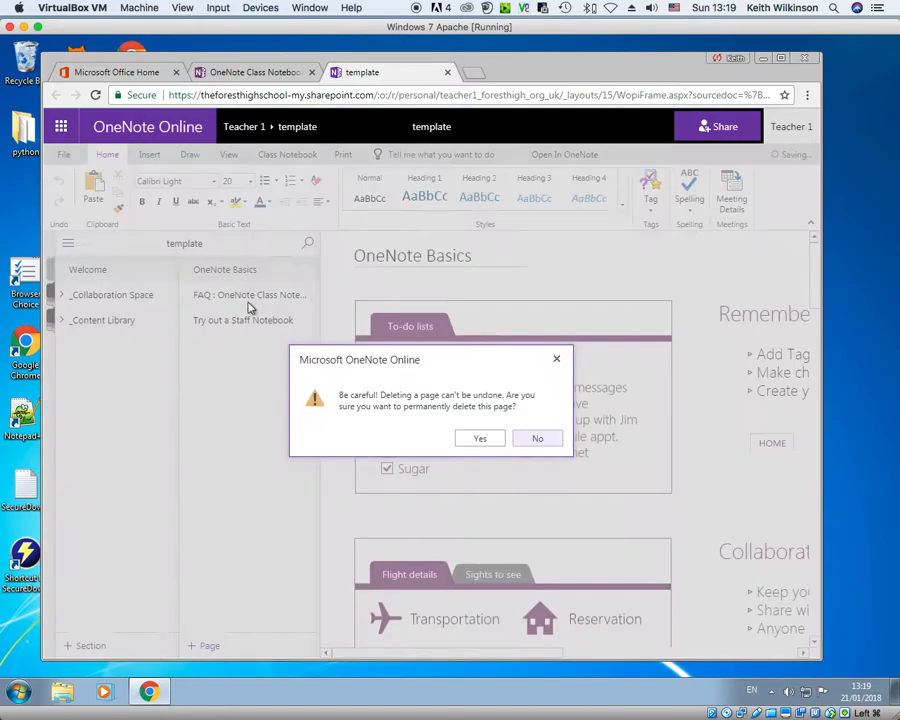
click(479, 438)
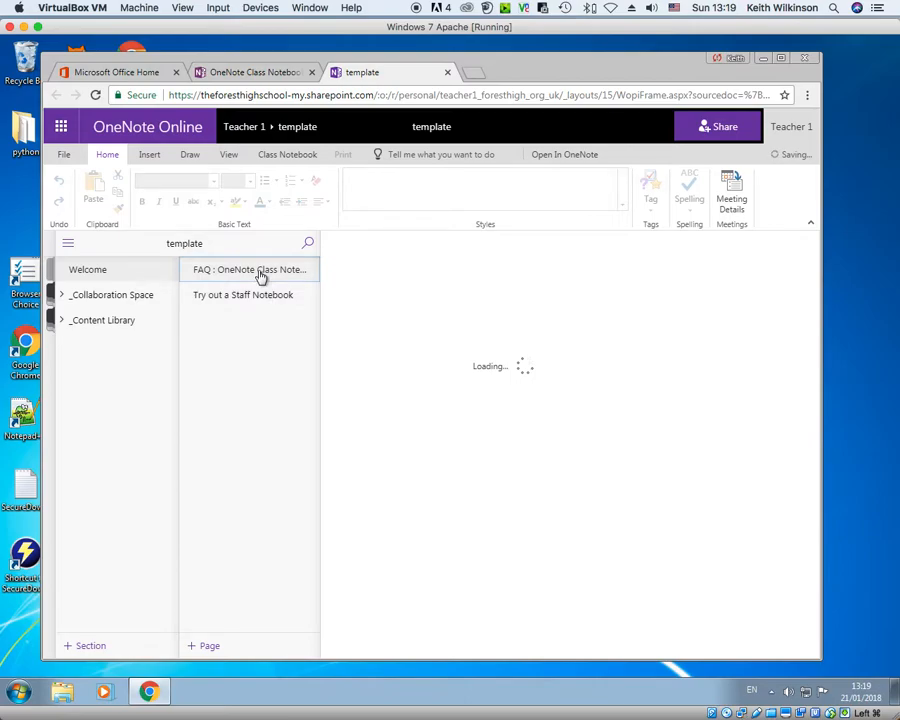
right_click(258, 271)
click(293, 320)
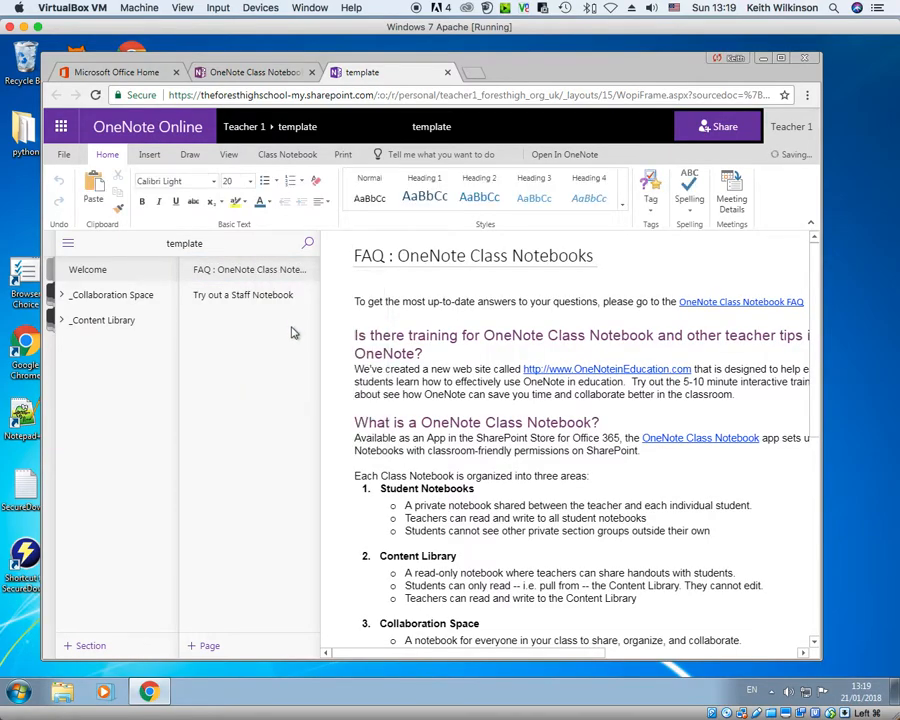
right_click(267, 277)
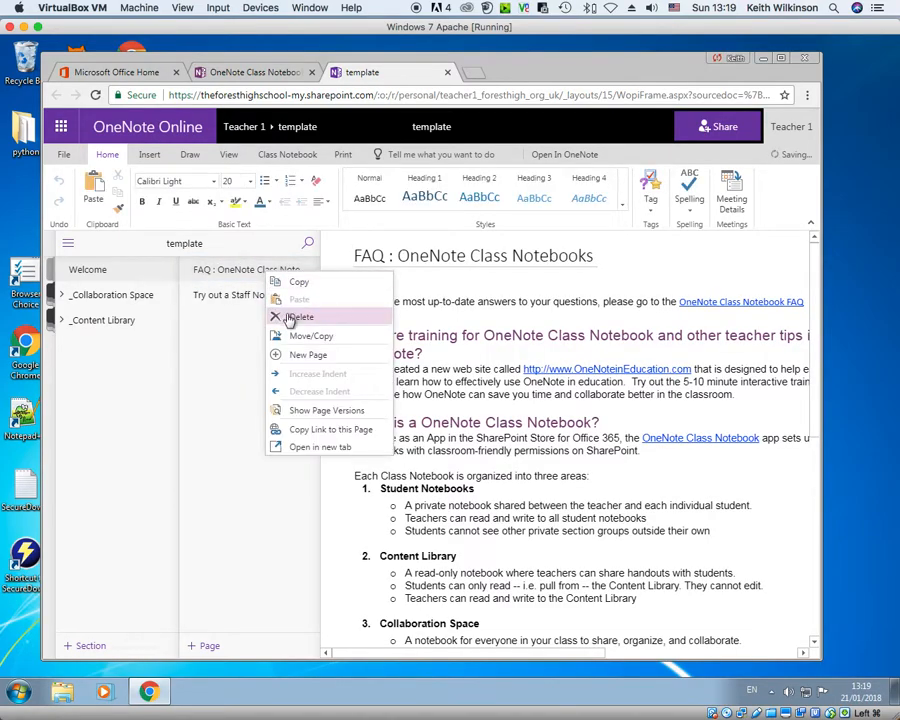
click(282, 315)
click(468, 438)
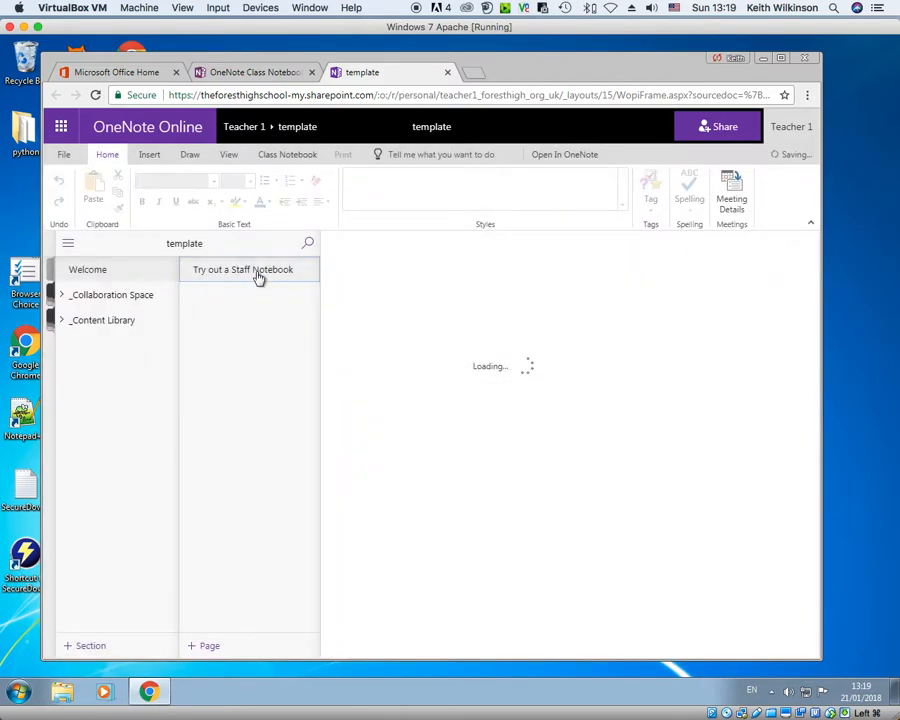
Permanently delete the "Try out a Staff Notebook" page, the last page of the Welcome section
right_click(258, 277)
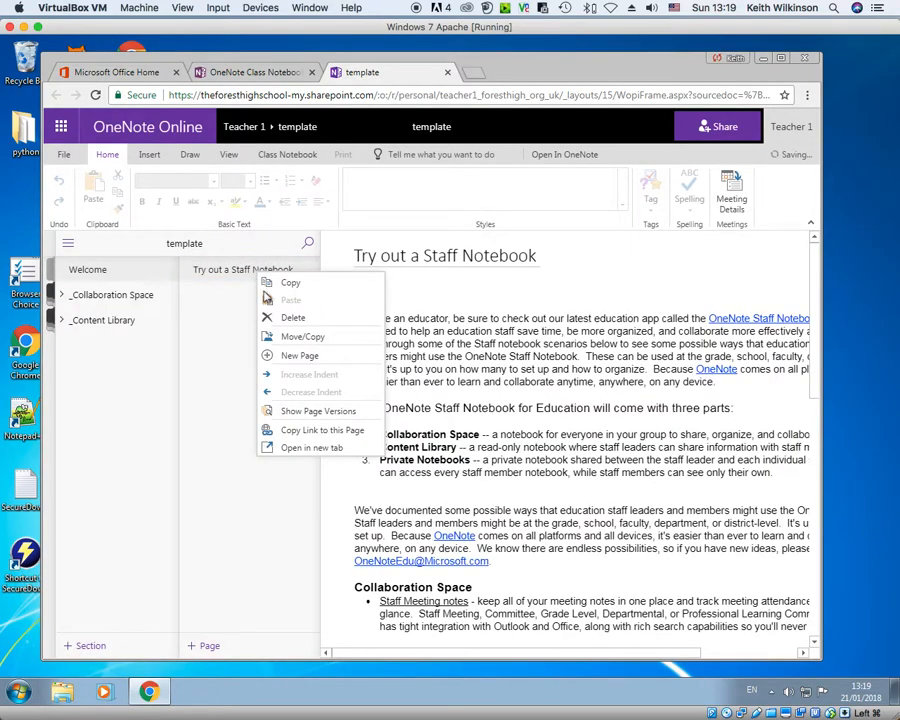
right_click(267, 277)
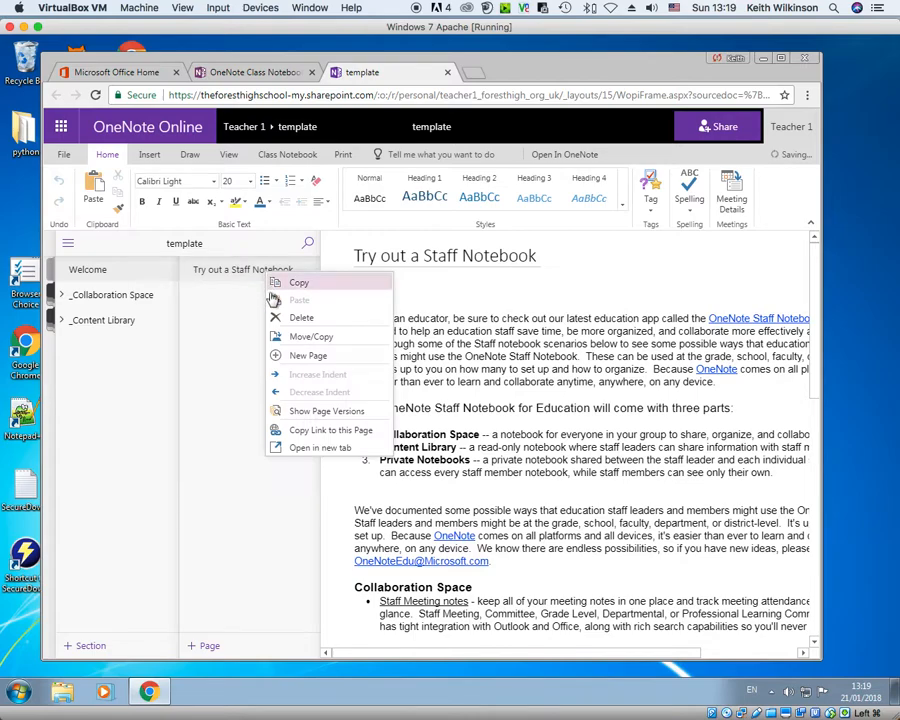
click(301, 317)
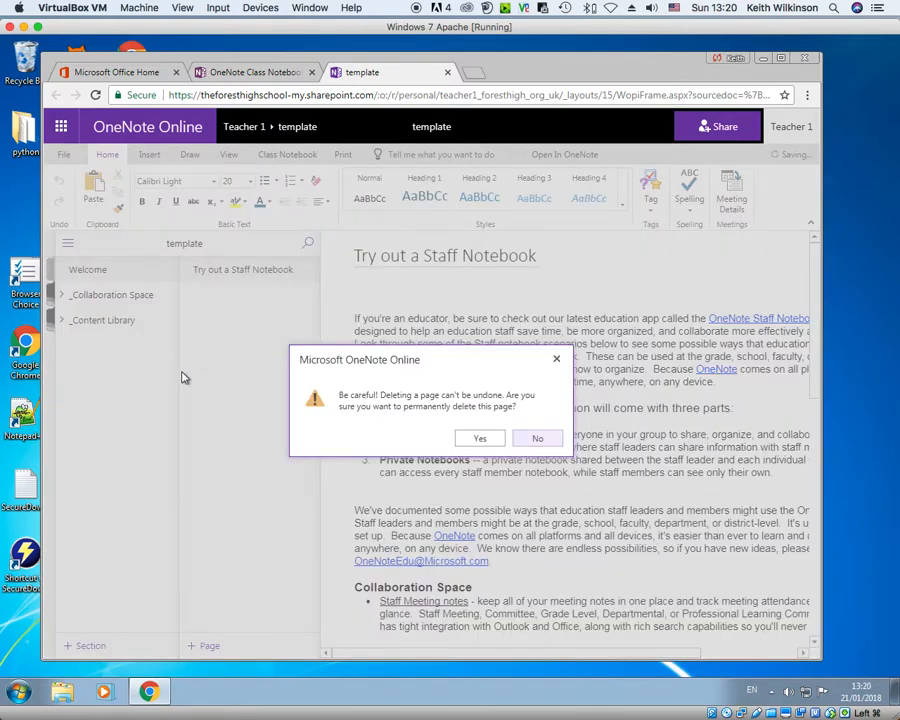
click(468, 440)
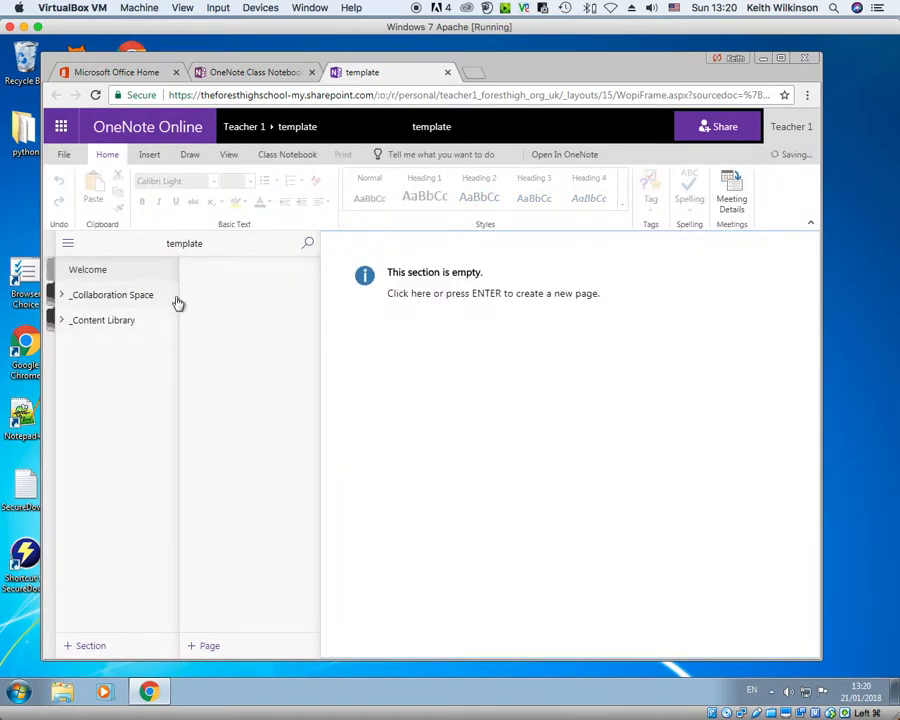
Expand the _Collaboration Space section group and permanently delete its default usage section
click(64, 299)
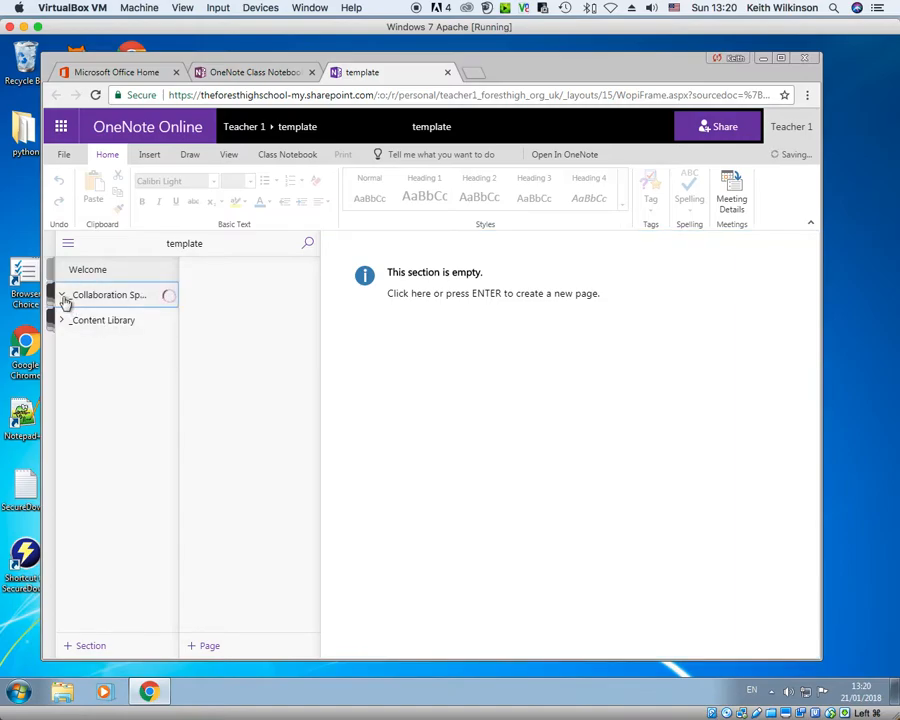
right_click(92, 322)
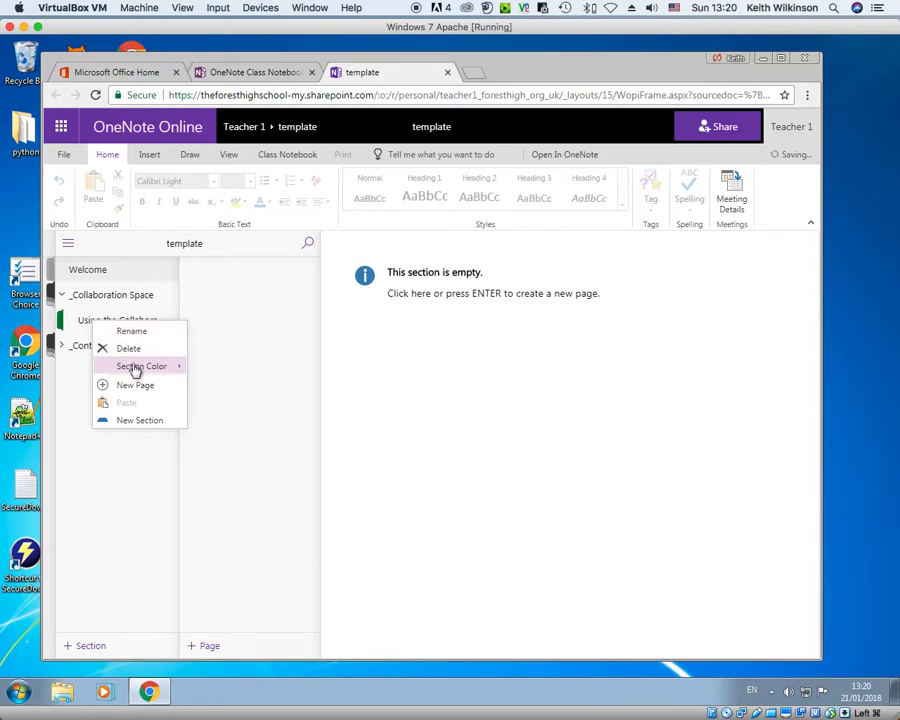
click(130, 349)
click(476, 440)
Expand the _Content Library section group and permanently delete its default usage section
click(66, 323)
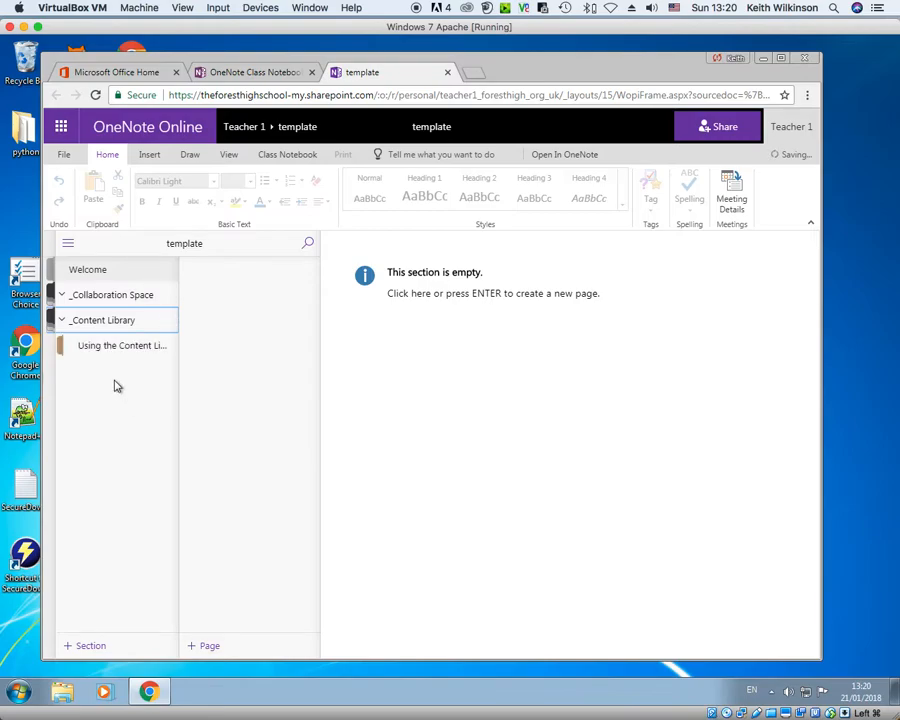
right_click(63, 347)
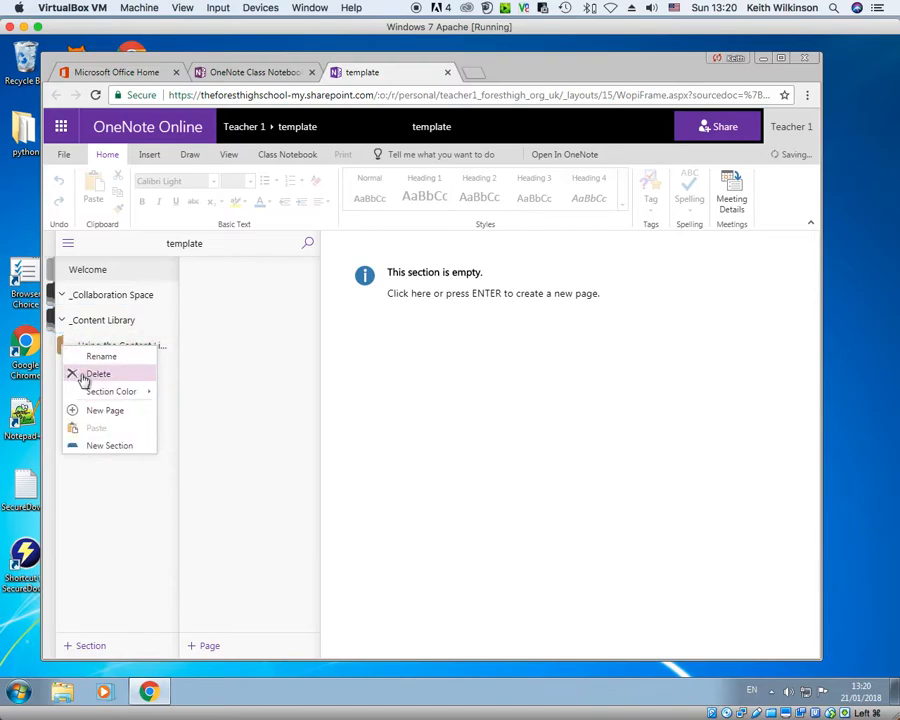
click(84, 376)
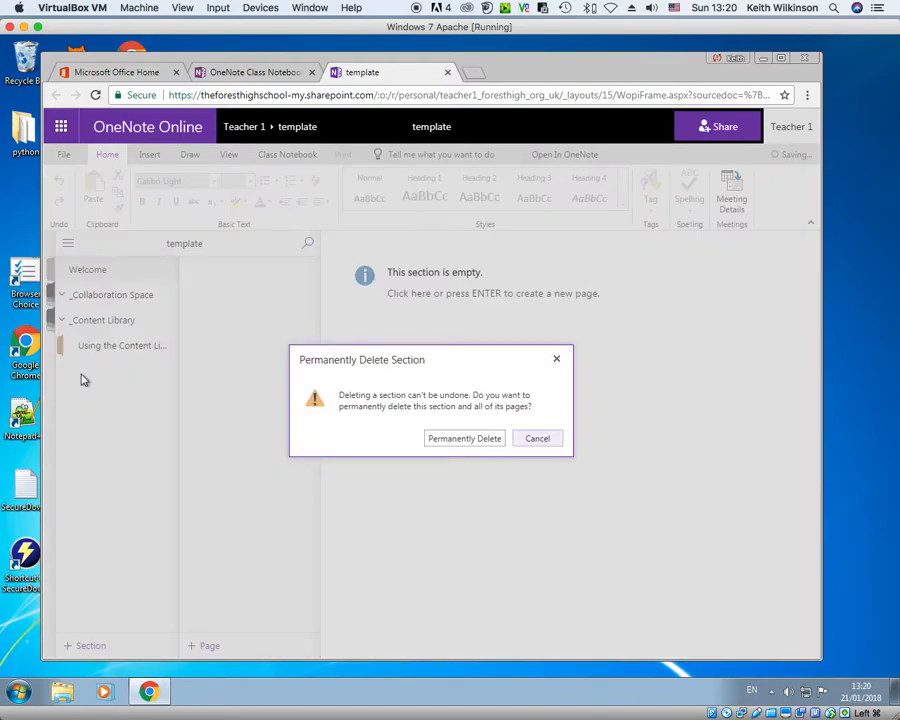
click(481, 442)
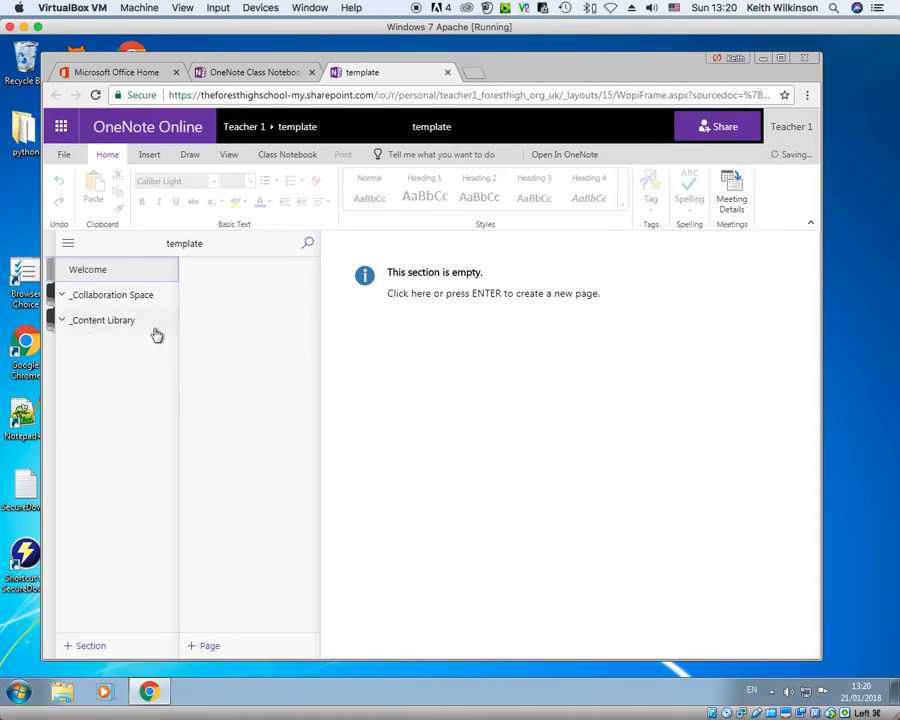
Reposition the browser window and show the list of notebooks alongside the template notebook's sections
drag(495, 72, 568, 76)
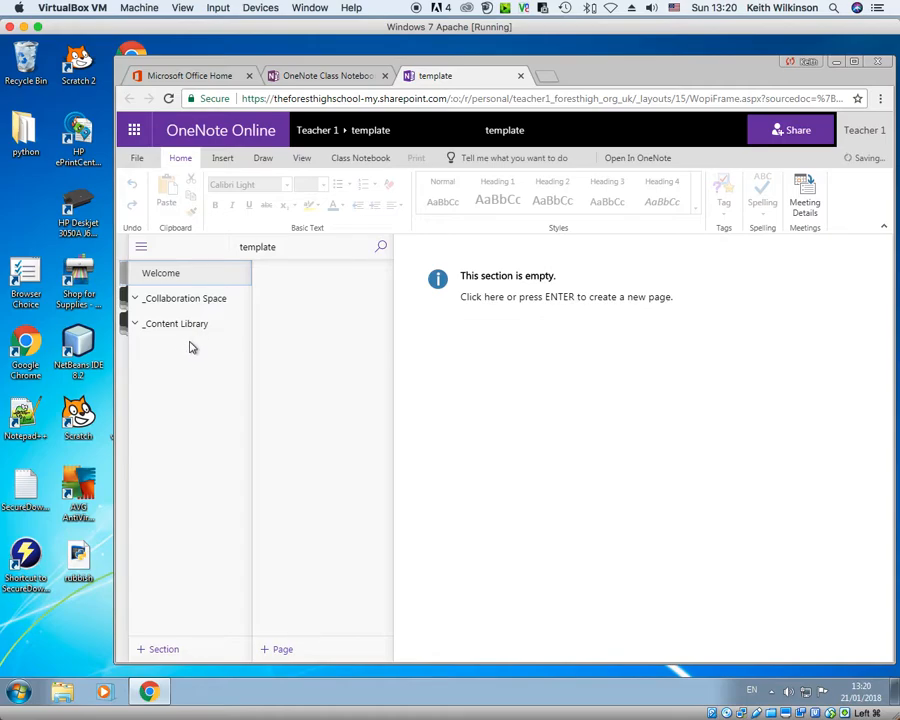
click(141, 246)
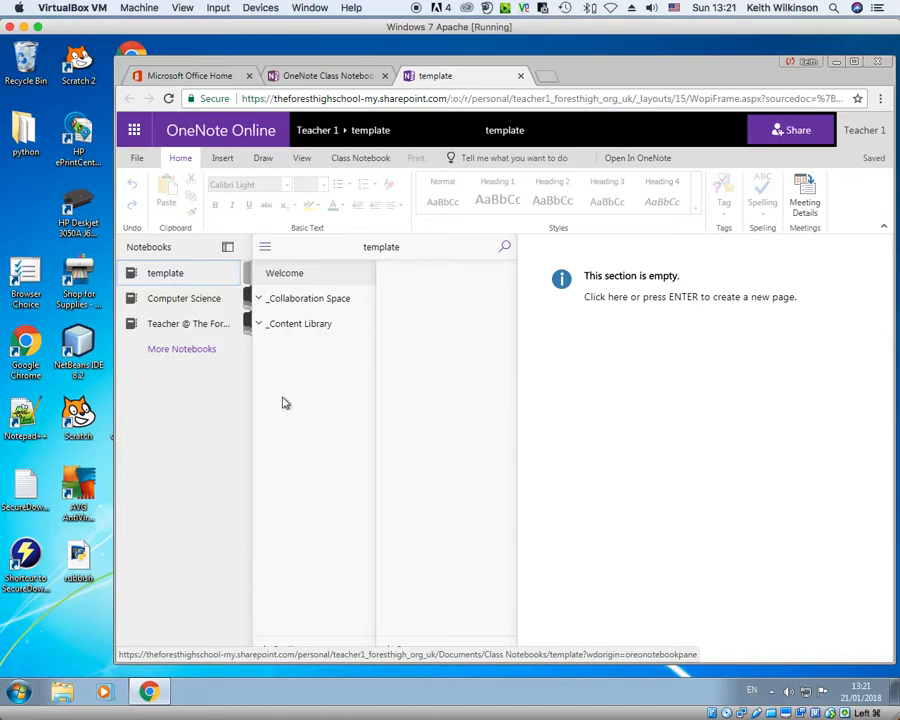
drag(697, 70, 658, 69)
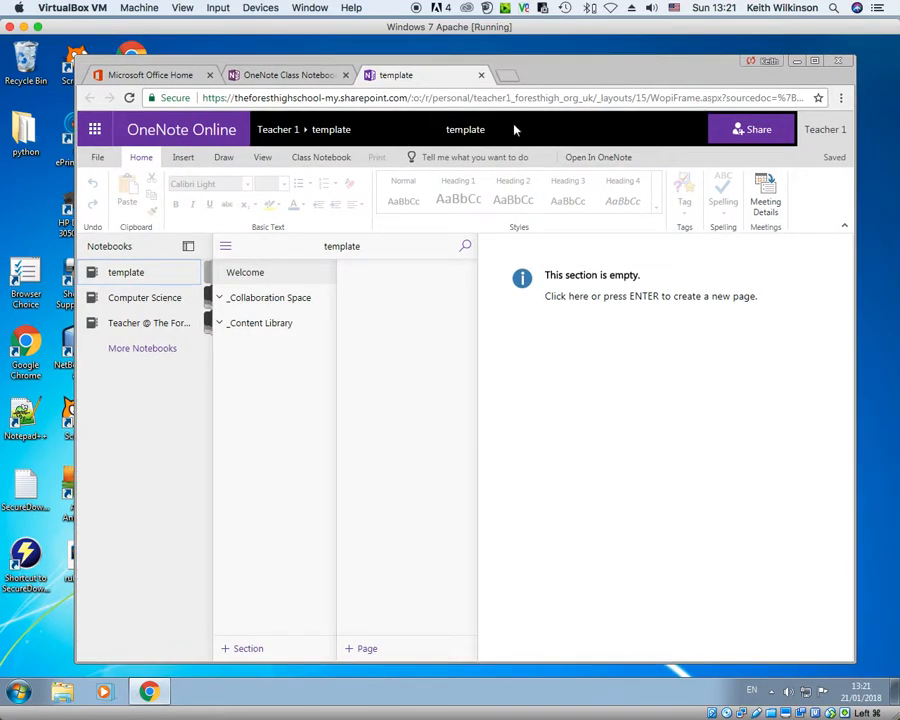
Close the template notebook and notebook creator pages, and open Manage notebooks in the Class Notebook app from Office 365
click(481, 76)
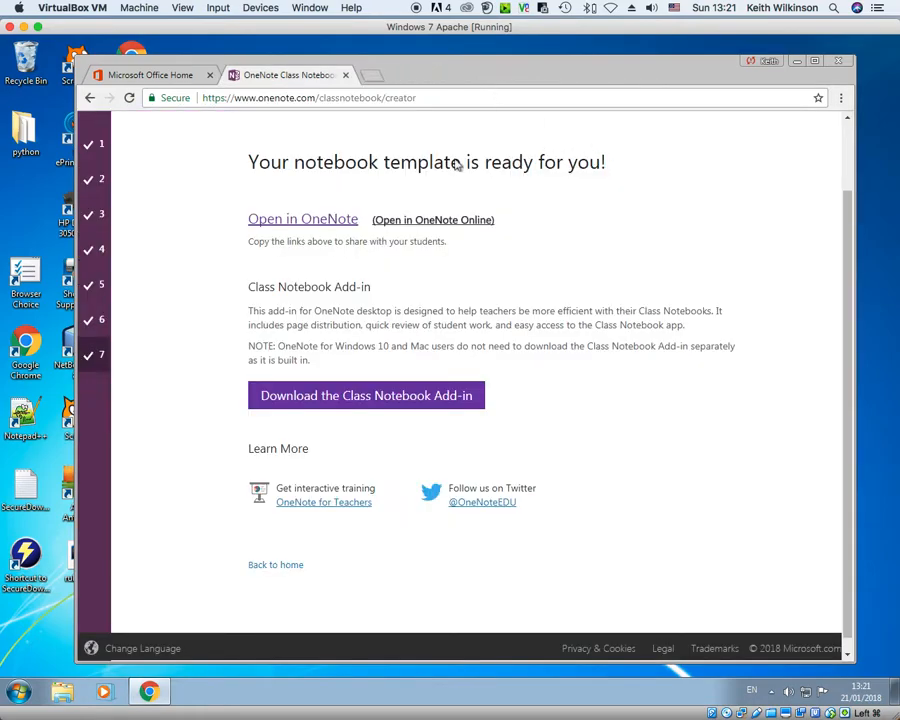
click(346, 76)
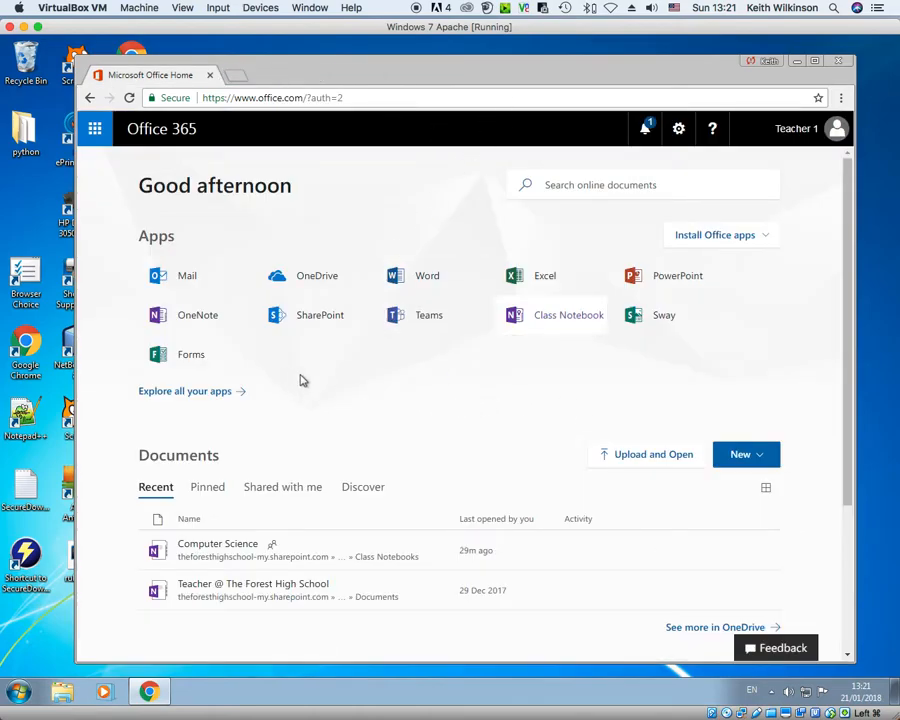
click(563, 322)
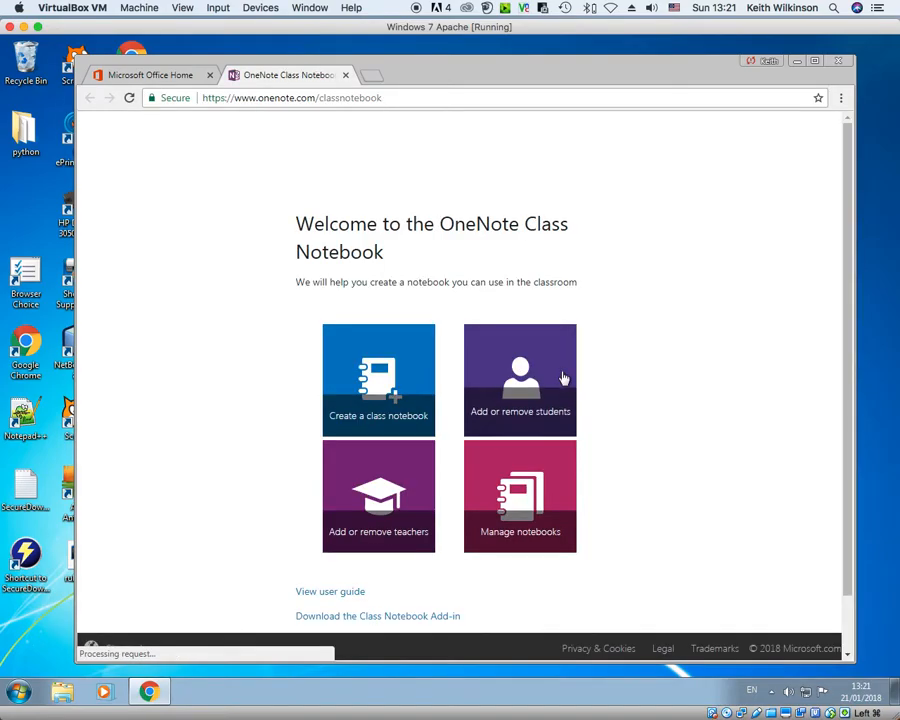
click(531, 510)
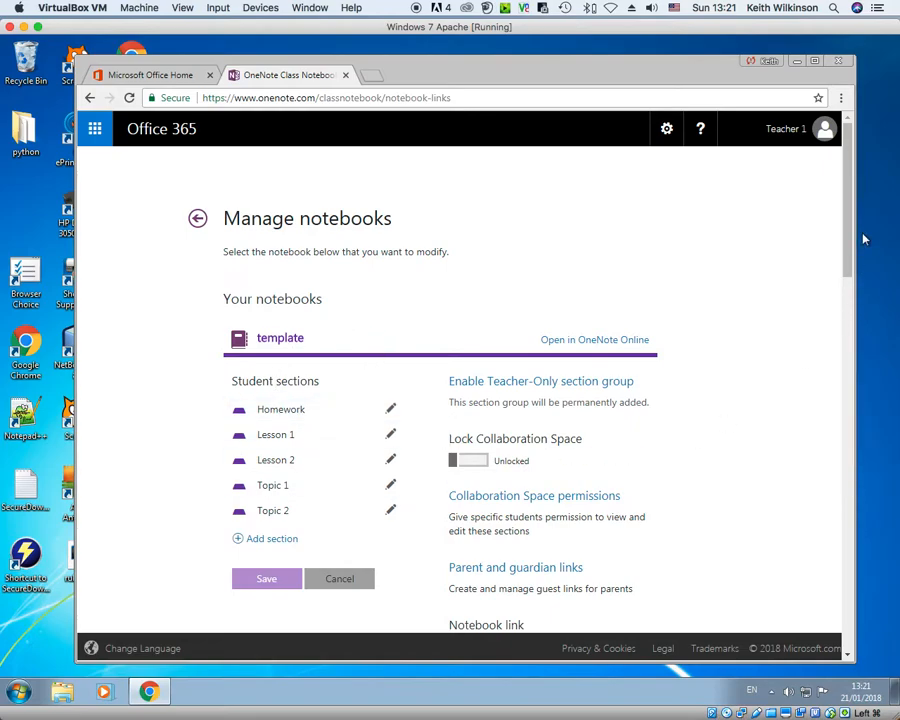
Review the template notebook's management options and open the notebook in OneNote Online, cancelling the OneNote Protocol link
drag(847, 240, 614, 166)
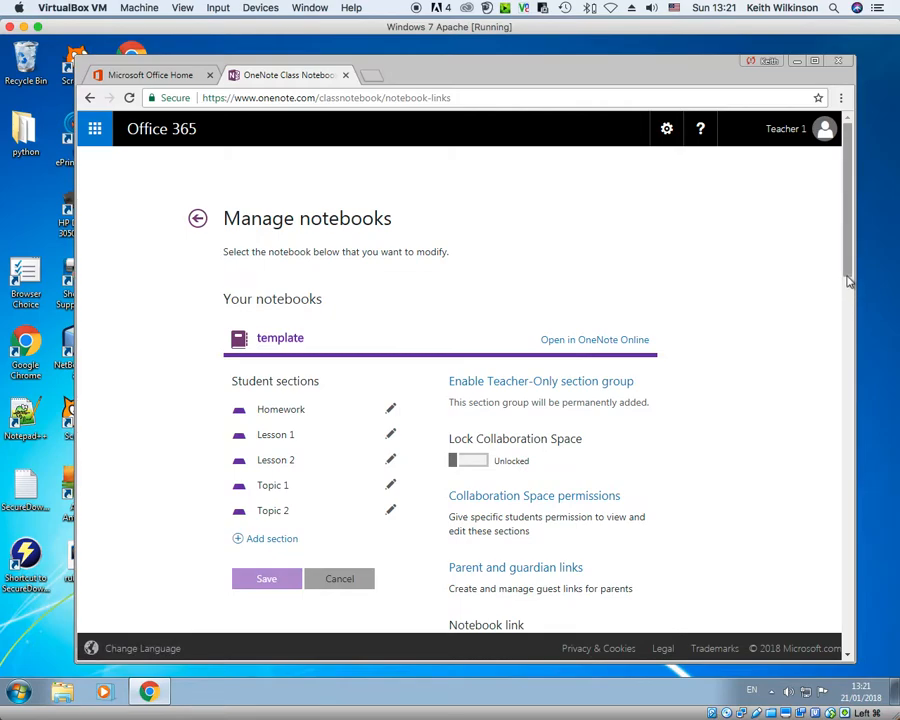
drag(847, 278, 846, 331)
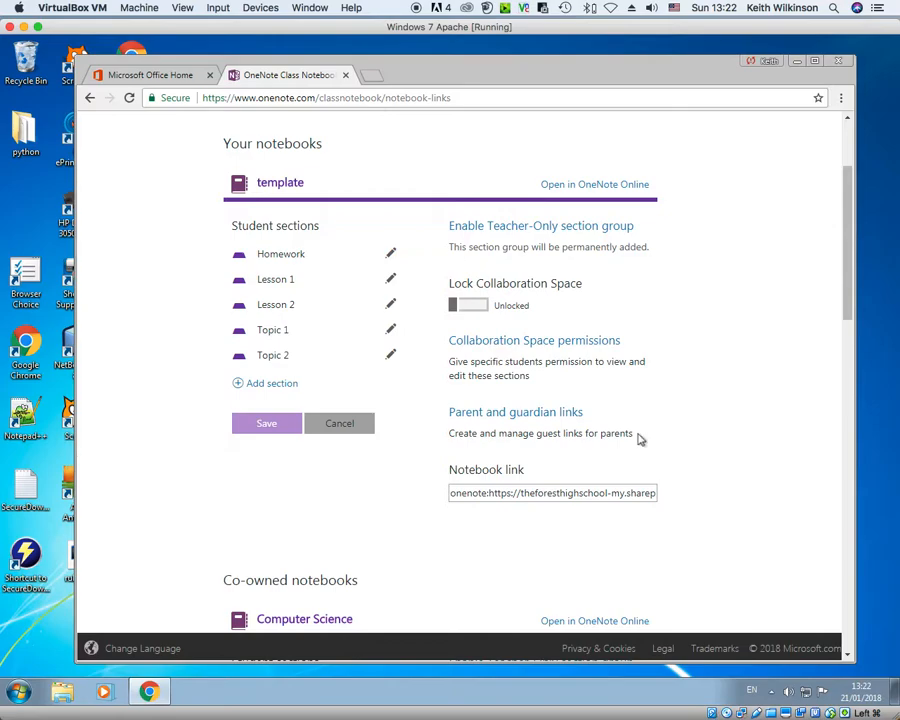
click(238, 183)
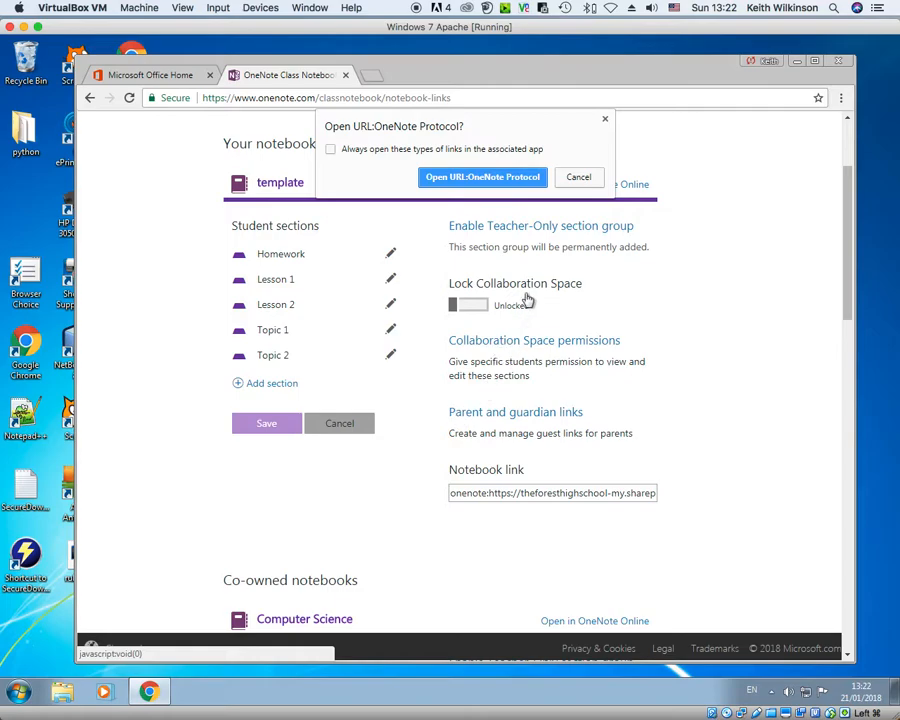
click(578, 180)
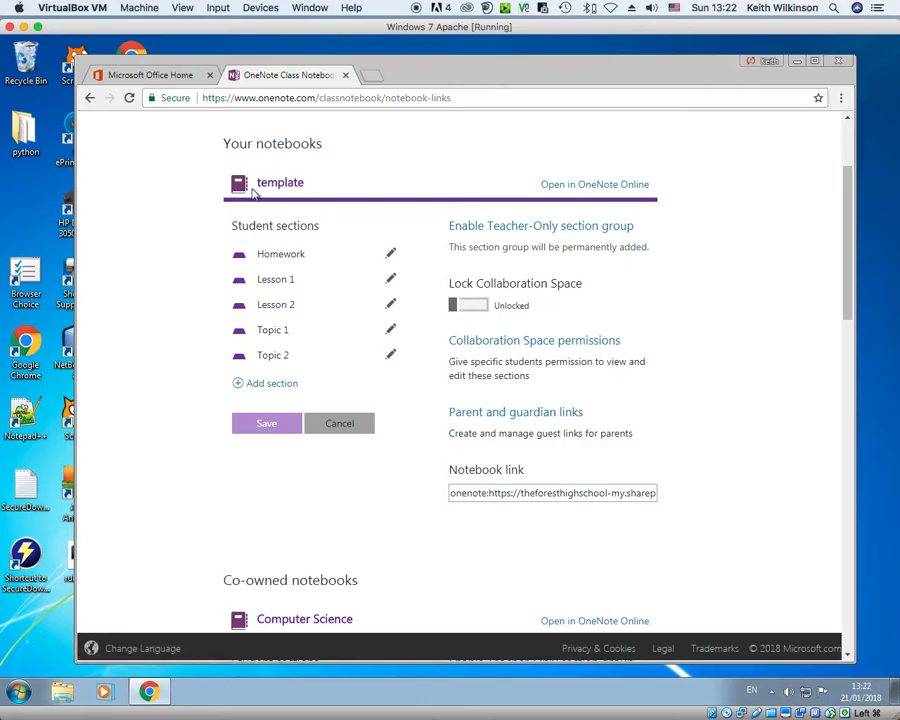
click(600, 186)
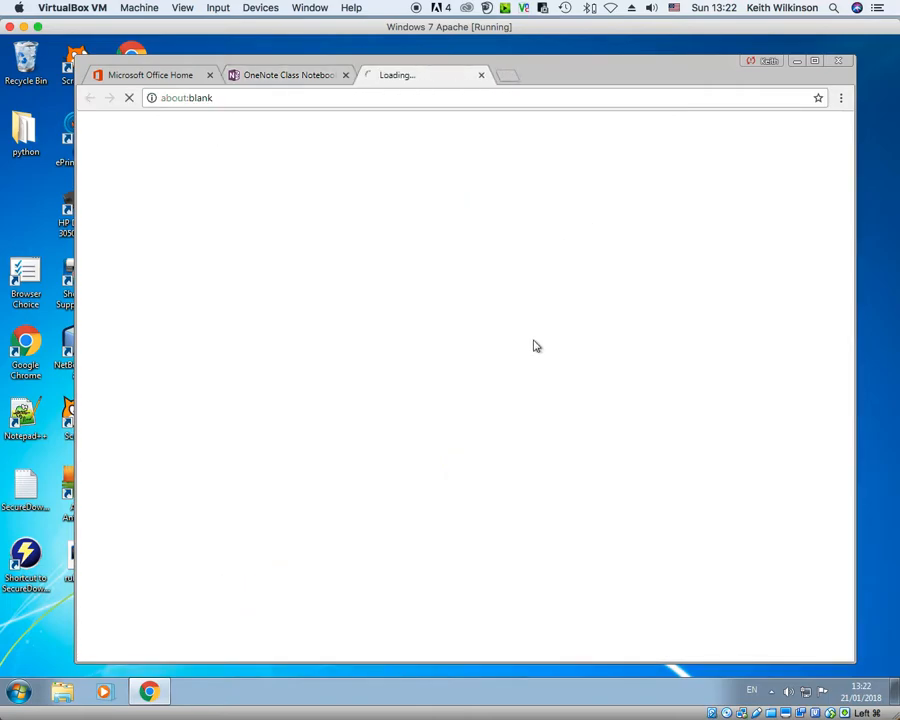